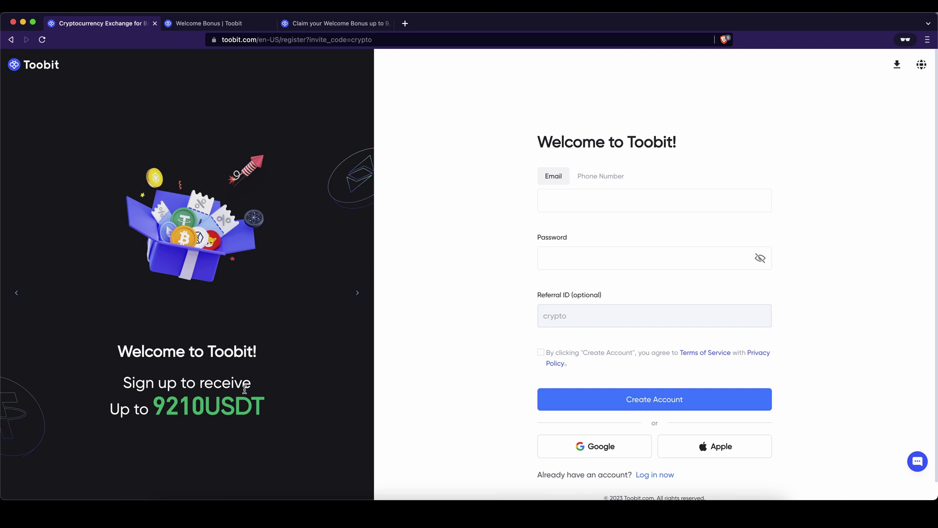
Step: Review the register, copy trading and trading rewards on the Welcome Bonus page, plus the deposit reward tiers in the bonus article
left_click(224, 25)
left_click_drag(187, 340, 270, 346)
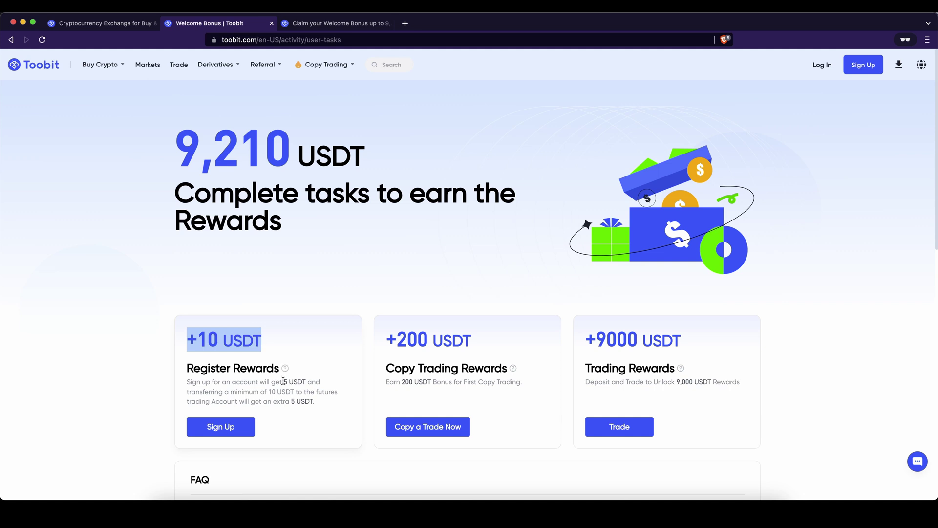
left_click_drag(268, 391, 289, 391)
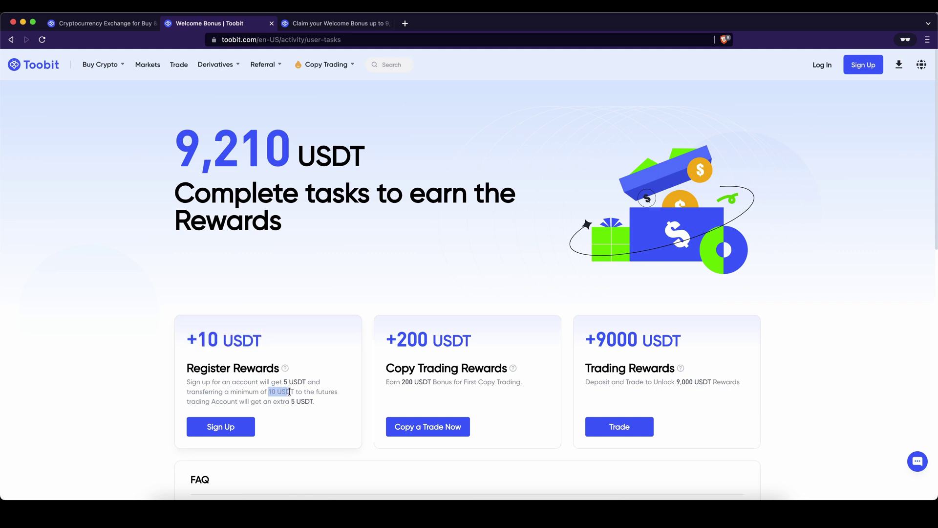
left_click(221, 398)
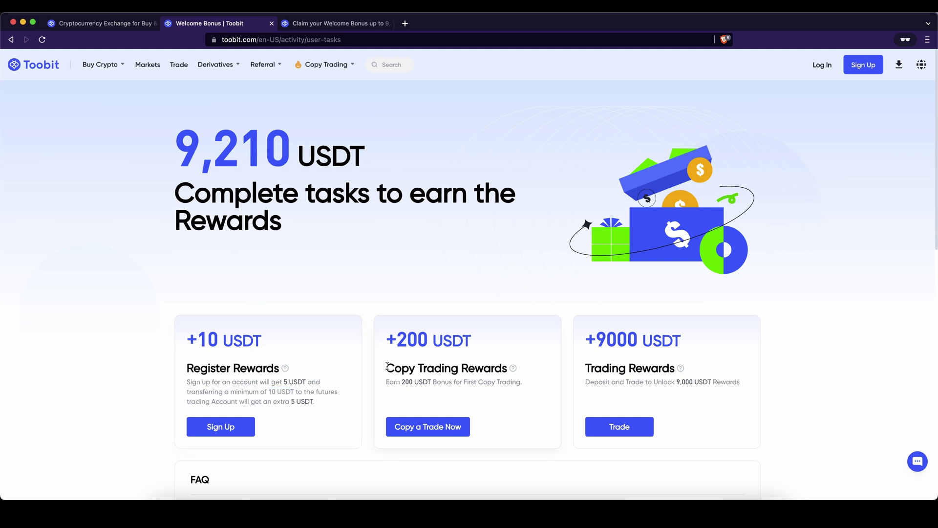
left_click_drag(386, 368, 497, 370)
left_click(496, 370)
left_click_drag(396, 340, 471, 344)
left_click(470, 342)
left_click_drag(586, 340, 694, 347)
left_click(693, 346)
left_click(335, 23)
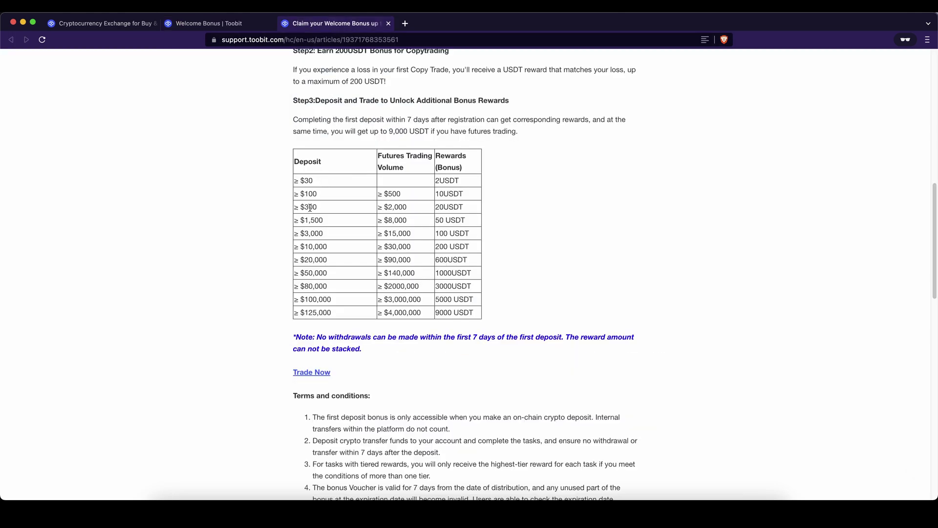
left_click_drag(308, 207, 466, 243)
Step: Return to the Toobit registration form and look over its password and referral ID fields
key("super+1")
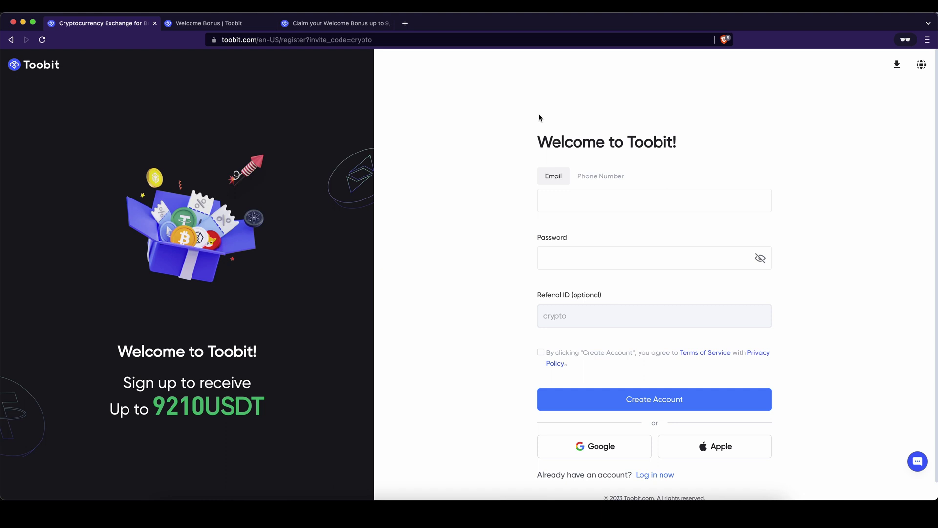
left_click(568, 258)
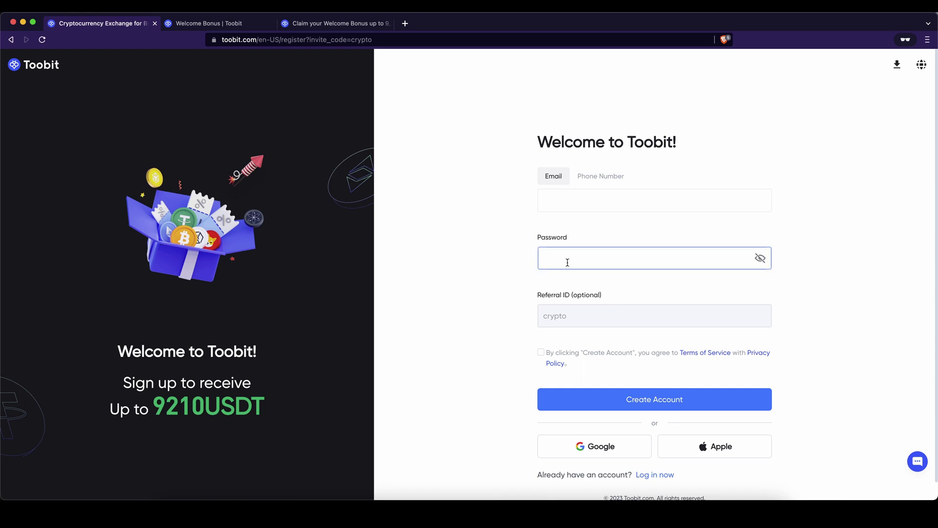
left_click(602, 295)
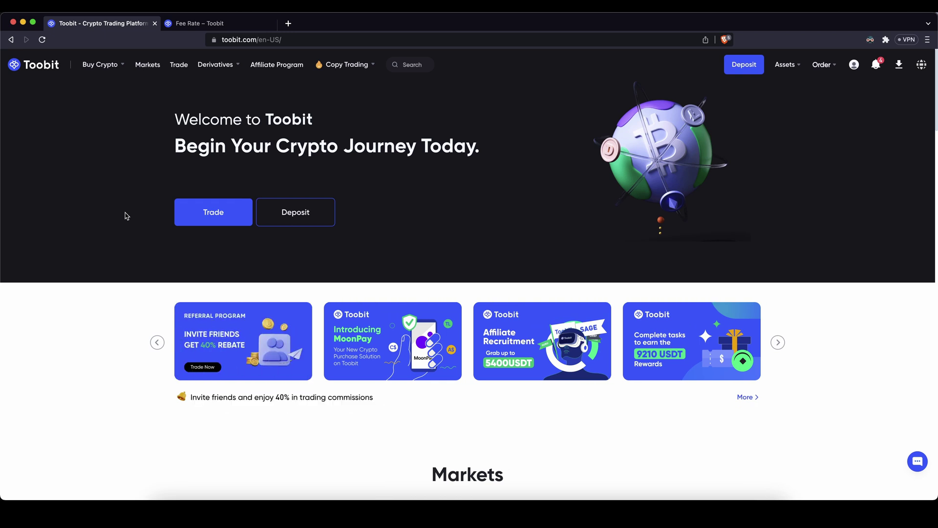
Step: Open the crypto deposit page and select USDT as the currency with Tron(TRC20) as the transfer network
left_click(740, 67)
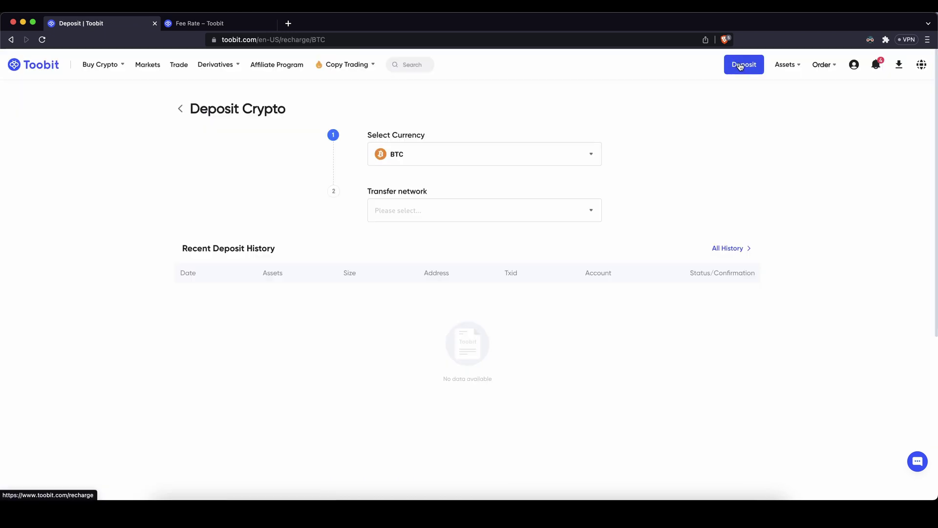
left_click(523, 155)
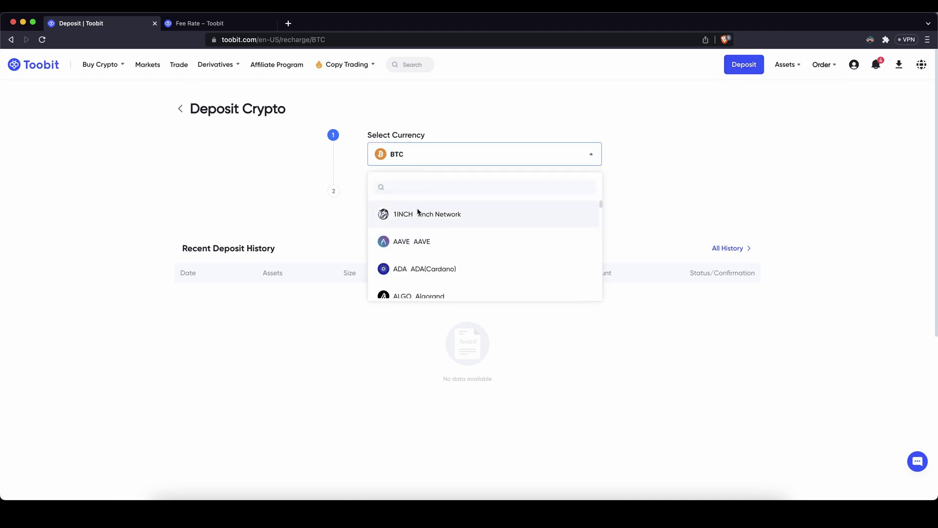
scroll(419, 244, "down", 20)
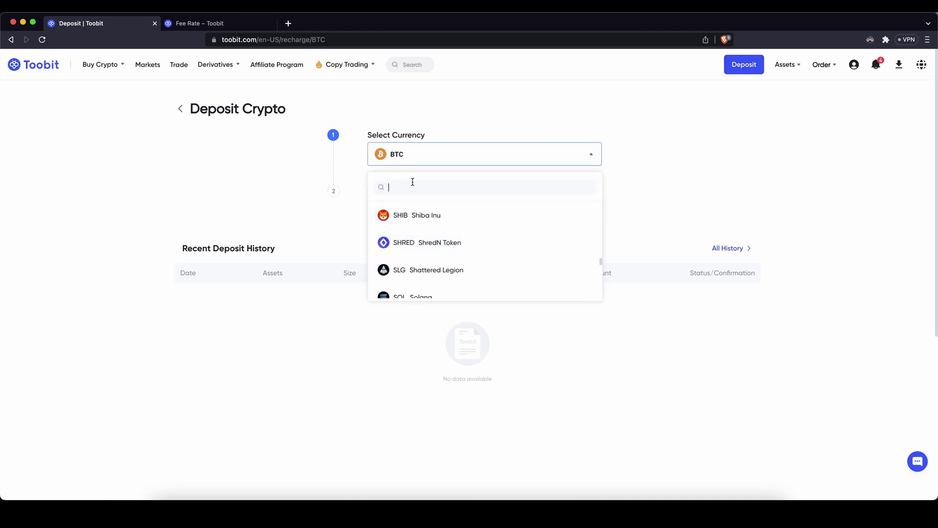
type("usdt")
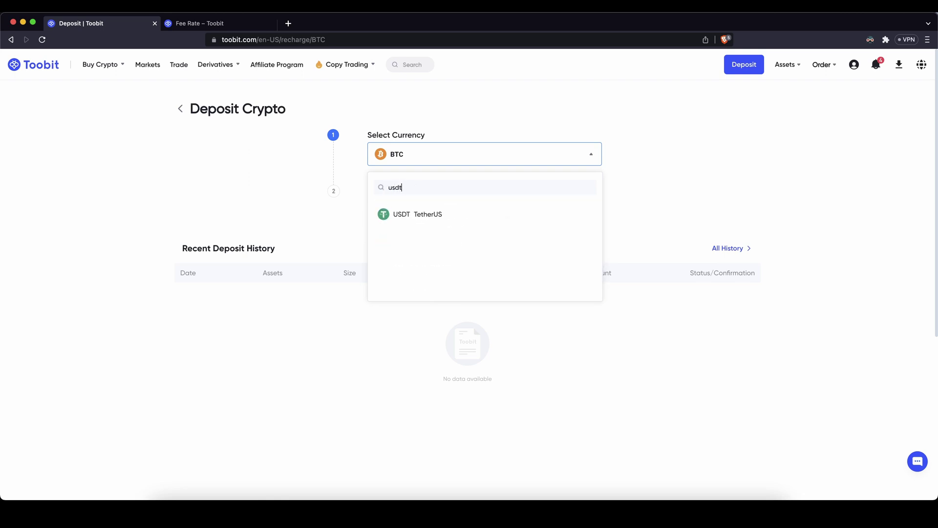
left_click(467, 224)
left_click(463, 218)
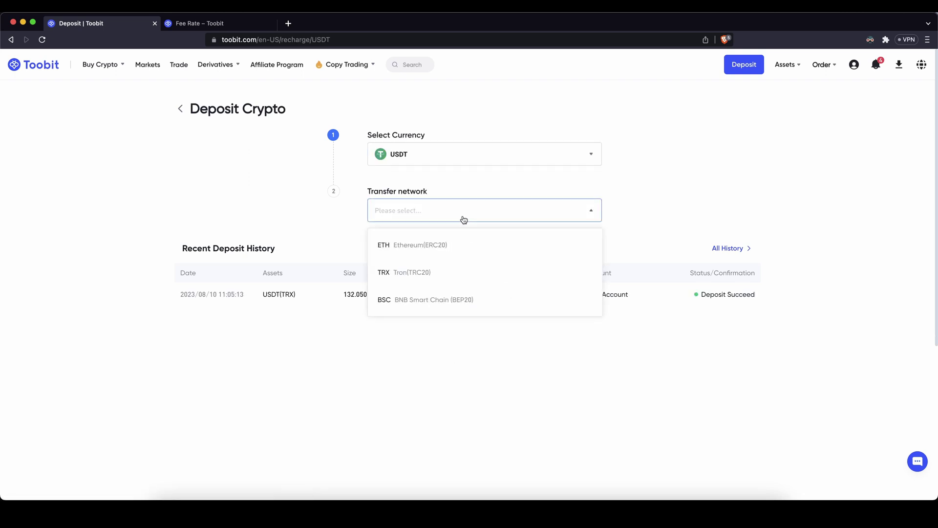
left_click(405, 275)
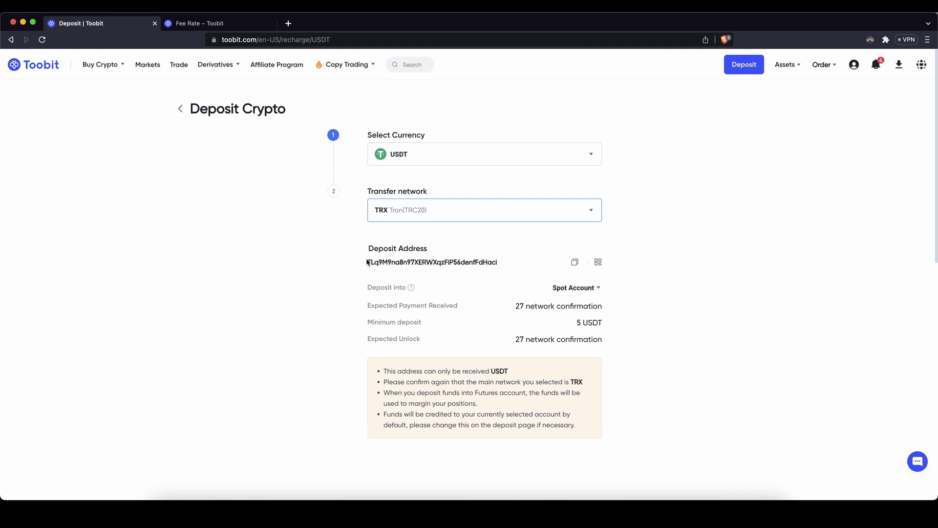
Step: Copy the deposit address for USDT on the TRX network
left_click_drag(365, 262, 513, 262)
left_click(575, 262)
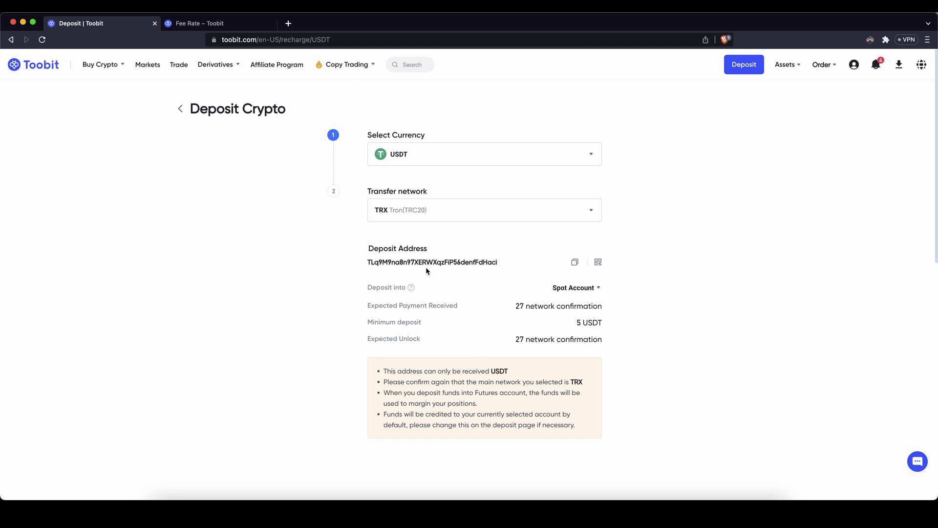
left_click_drag(426, 264, 356, 256)
left_click(356, 257)
Step: Open the credit card purchase page, browse the payment currencies and enter 500 EUR as the amount to pay
mouse_move(110, 70)
left_click(110, 98)
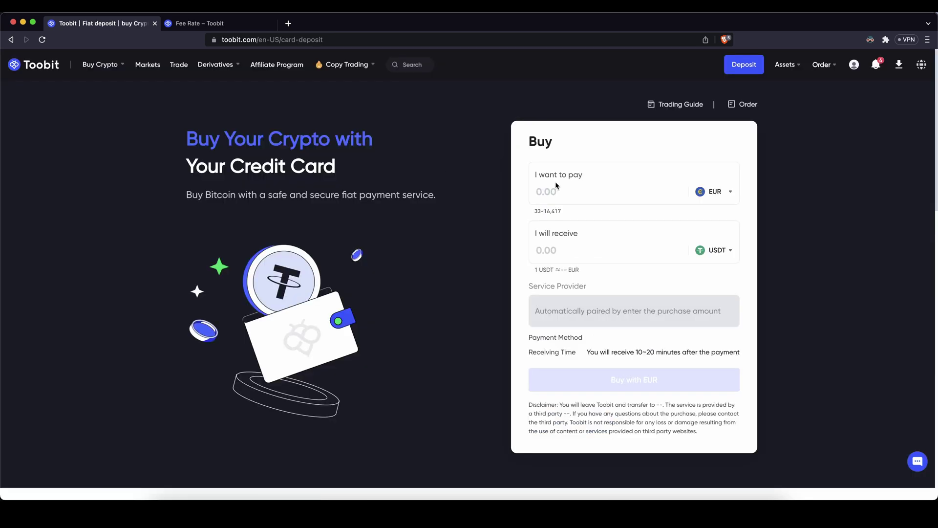
left_click(714, 192)
scroll(640, 252, "down", 5)
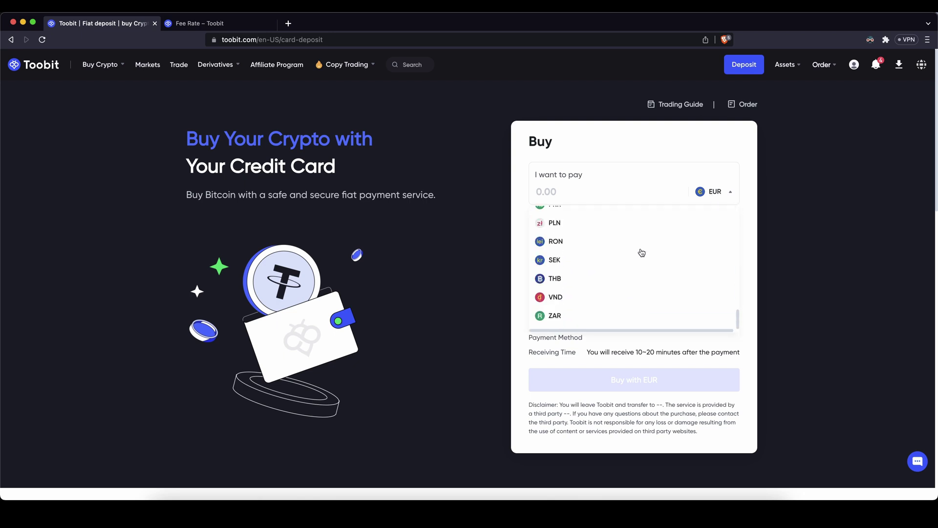
scroll(630, 235, "up", 3)
left_click(545, 192)
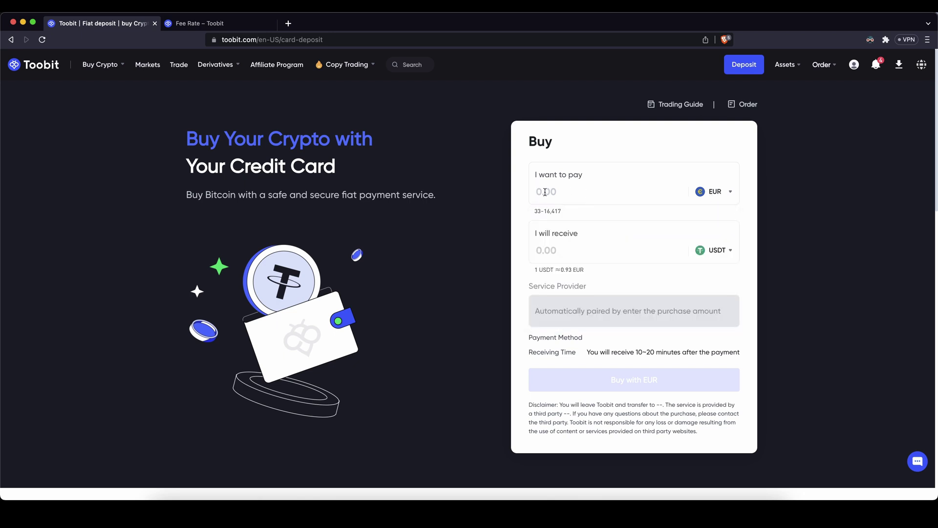
type("500")
Step: Select USDT as the coin to receive and re-enter 500 EUR as the amount to pay
left_click(727, 251)
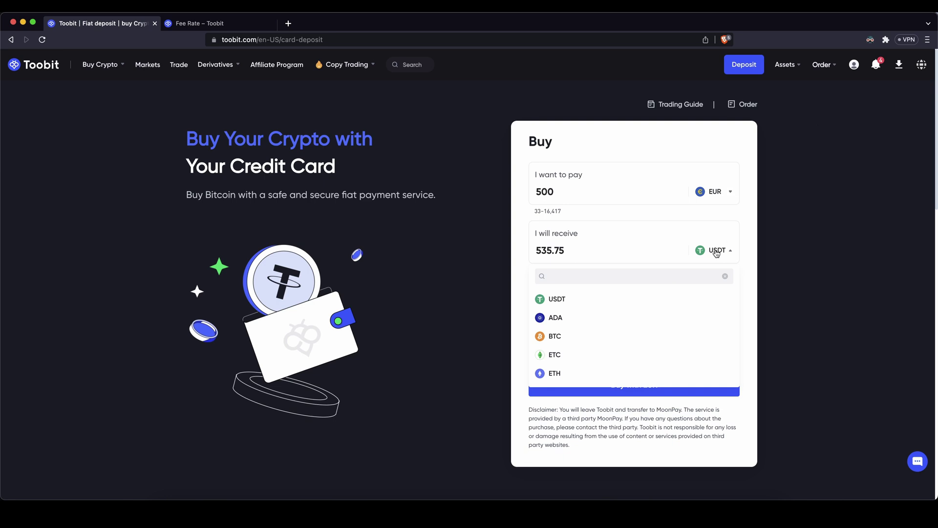
left_click(558, 299)
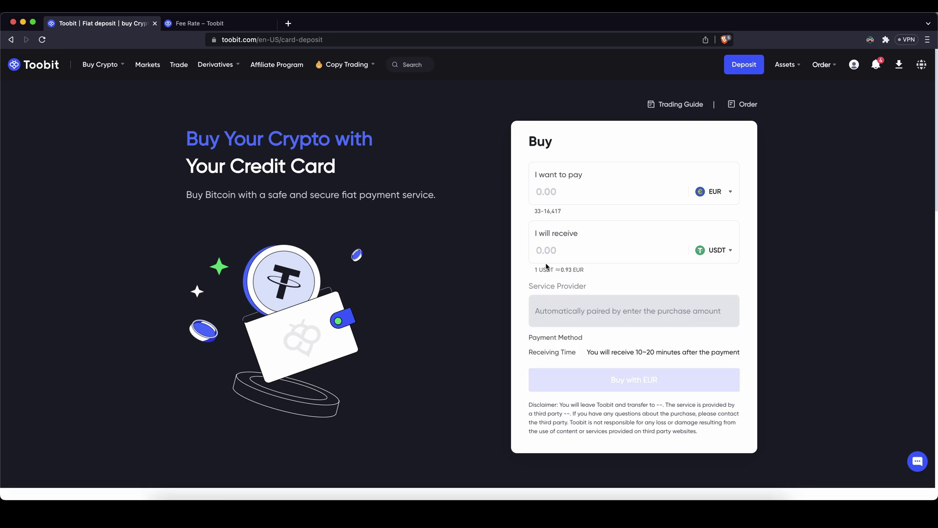
type("500")
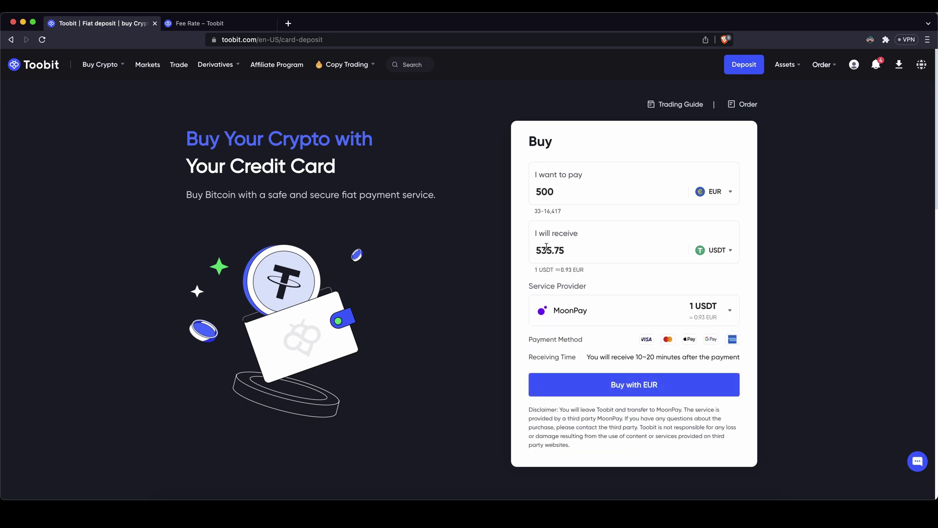
Step: Compare the service providers offered for the purchase and check its payment methods and receiving time
left_click(706, 309)
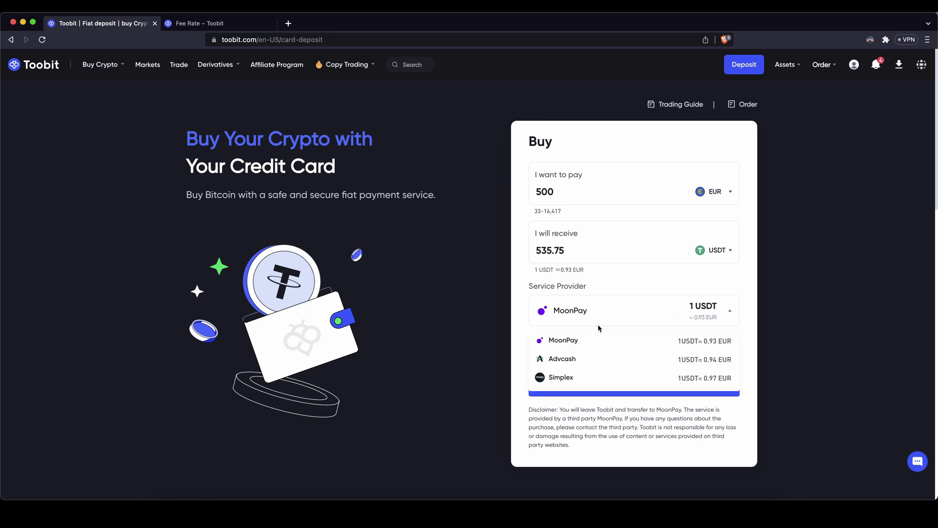
left_click(802, 286)
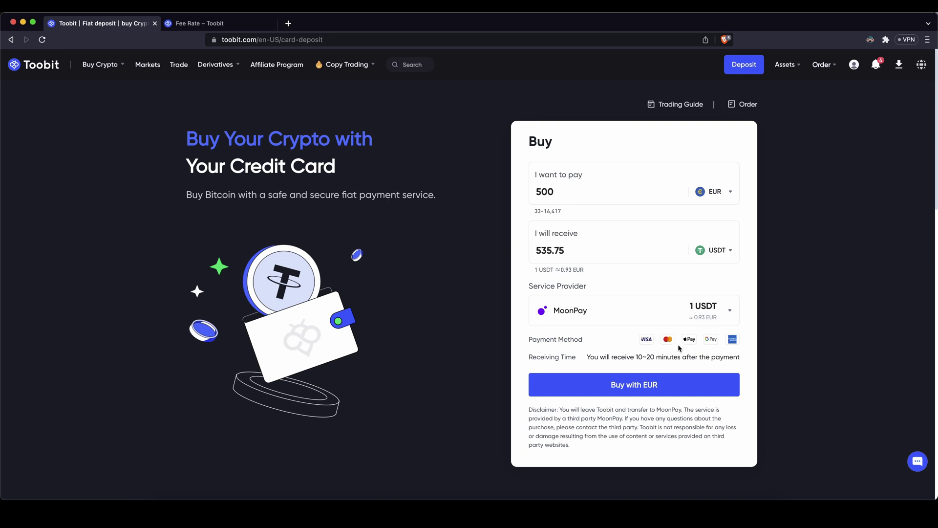
left_click_drag(636, 357, 709, 355)
left_click(713, 356)
Step: Open the asset summary and inspect the Spot-to-Futures transfer form with its currency and size options, closing it without transferring
left_click(788, 68)
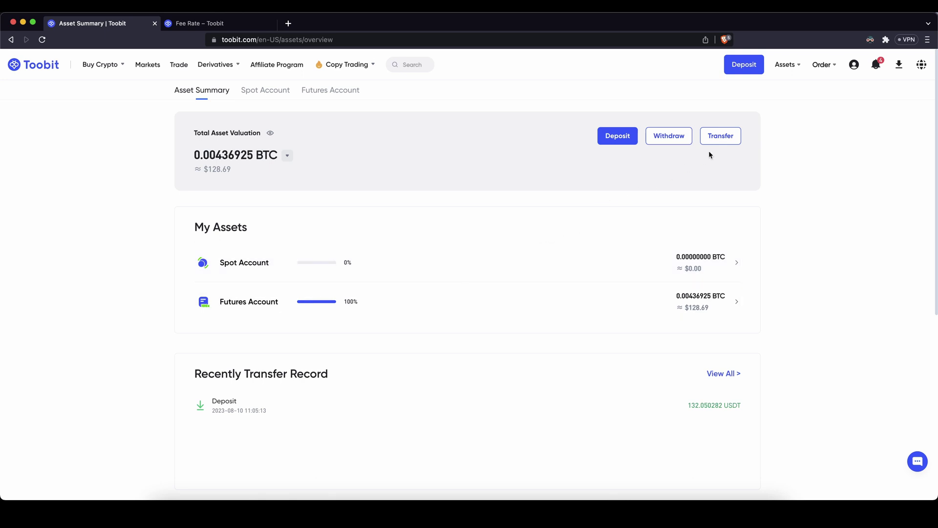
left_click(724, 143)
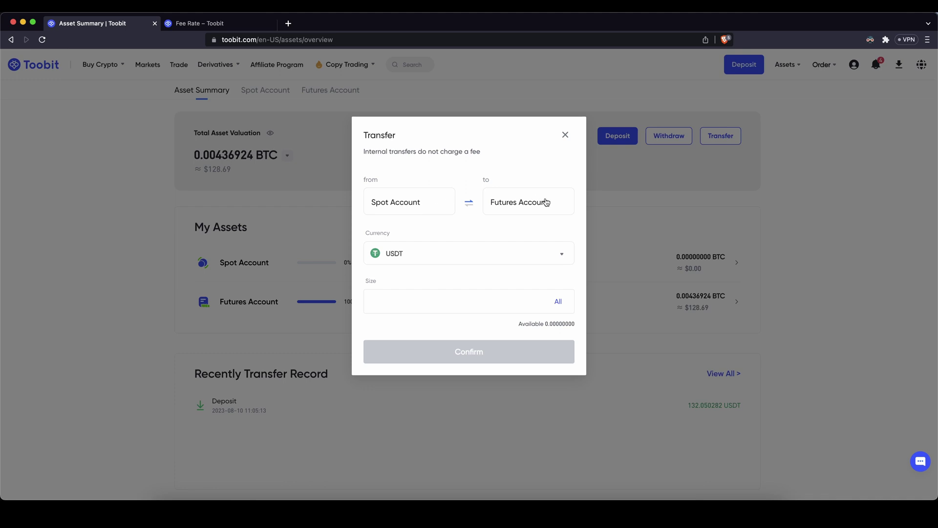
left_click(552, 255)
left_click(551, 255)
left_click(557, 301)
left_click(564, 136)
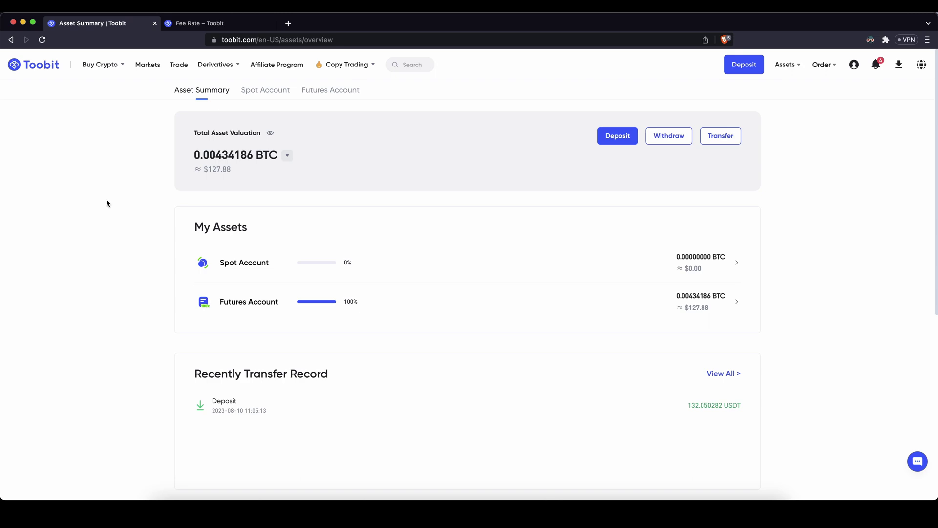
Step: Open the USDT Perpetual trading page and browse the available USDⓈ-M Futures pairs and the order book
mouse_move(214, 65)
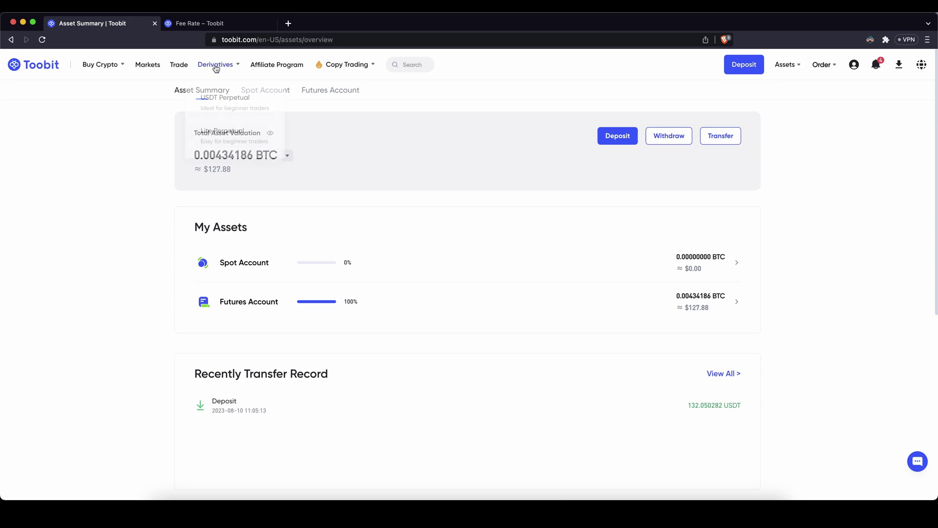
left_click(218, 97)
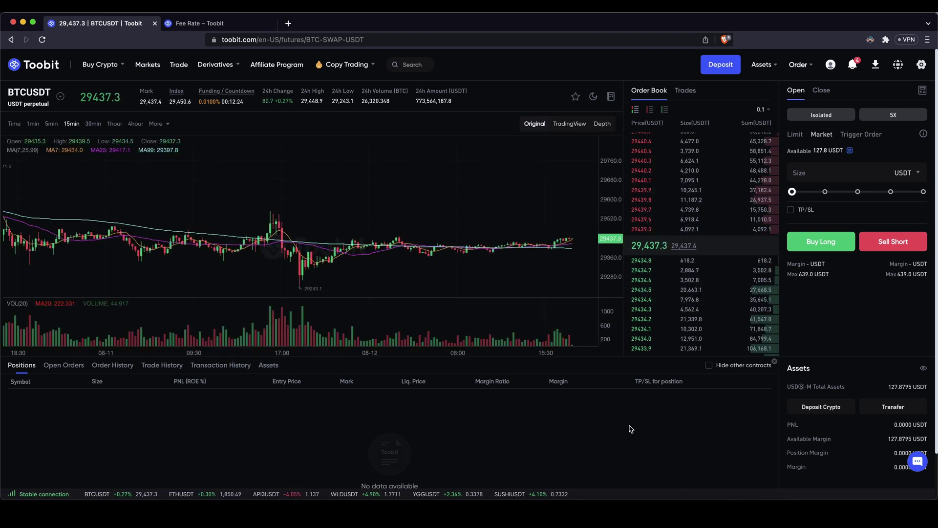
left_click(59, 96)
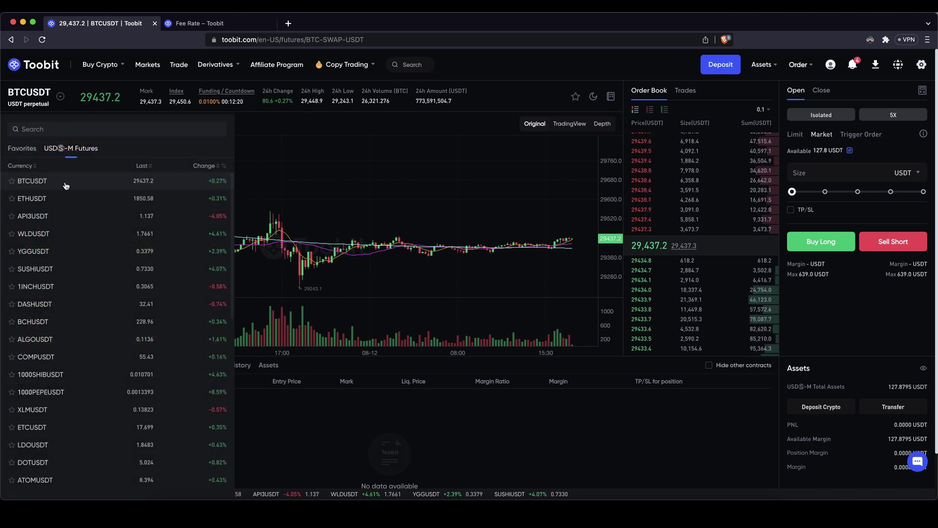
scroll(69, 356, "down", 5)
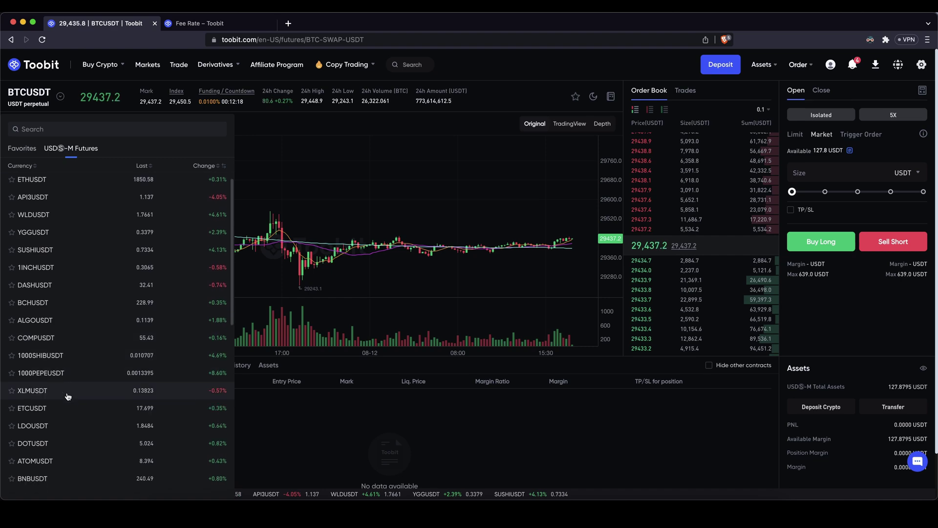
scroll(97, 248, "up", 5)
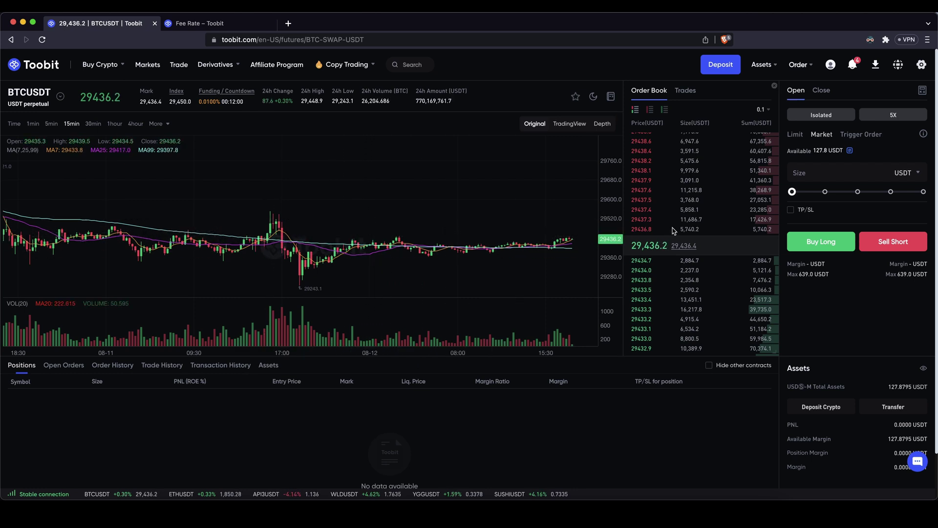
mouse_move(698, 162)
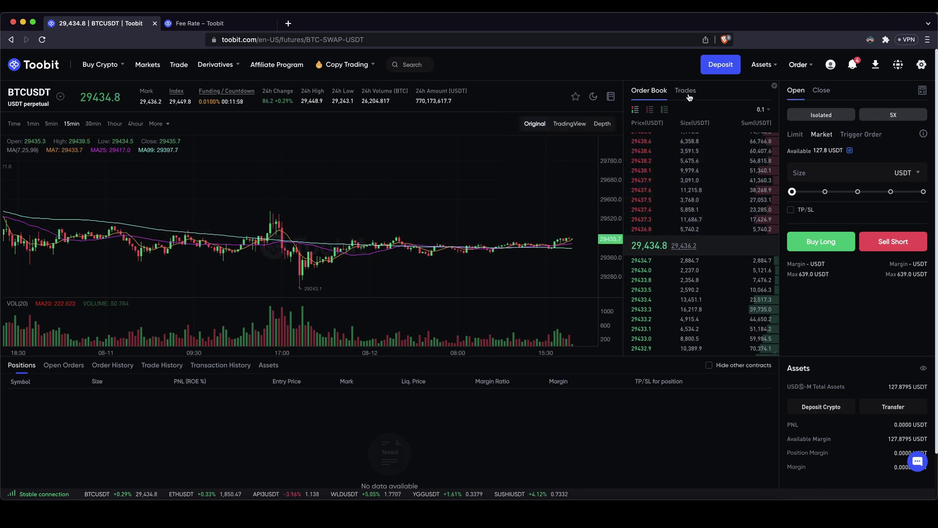
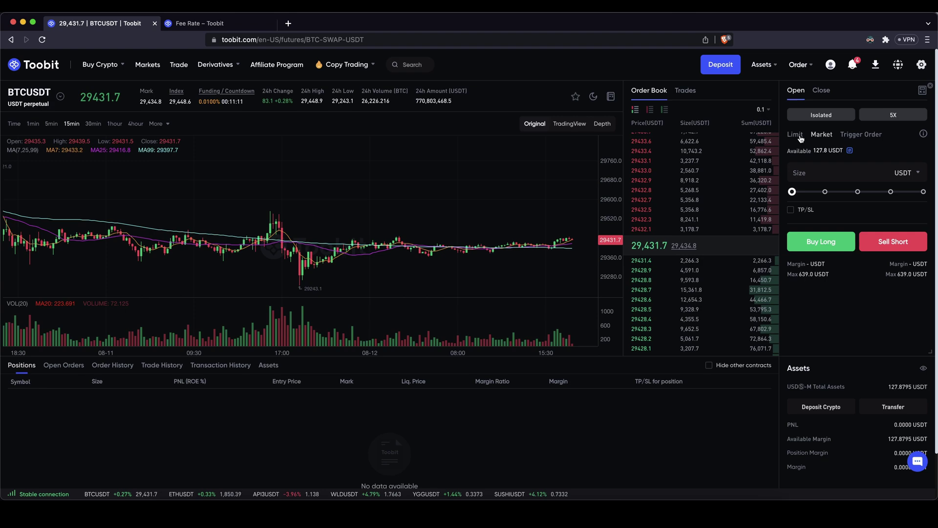
Step: Confirm Isolated as the margin mode for BTCUSDT
left_click(835, 116)
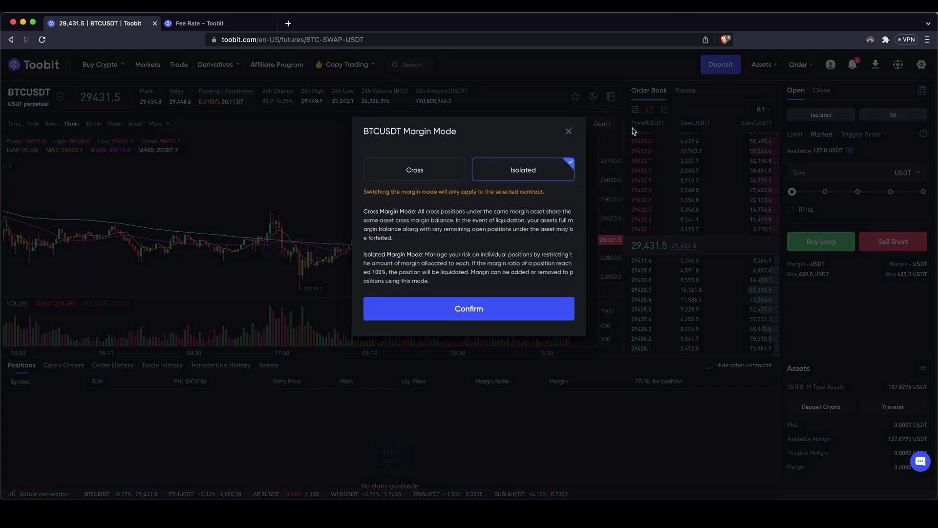
left_click(482, 310)
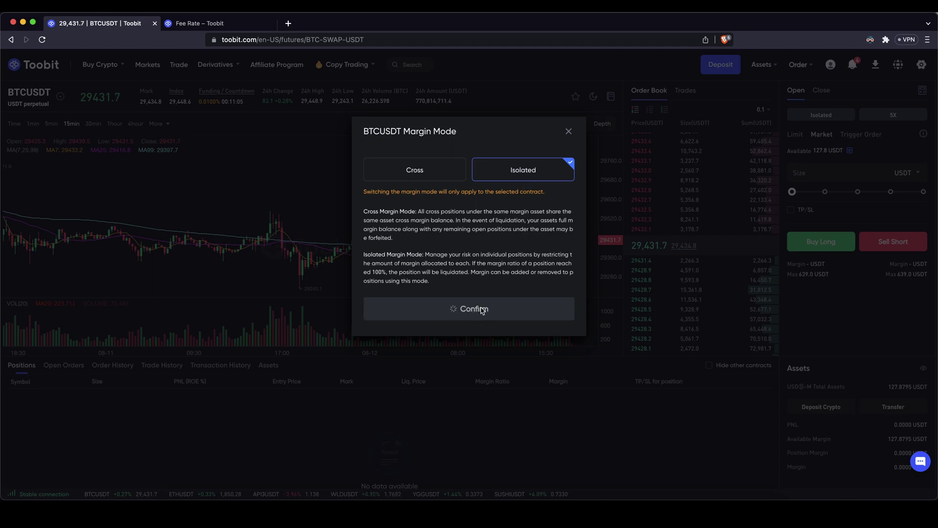
Step: Confirm 5x as the leverage for the BTCUSDT contract
left_click(907, 118)
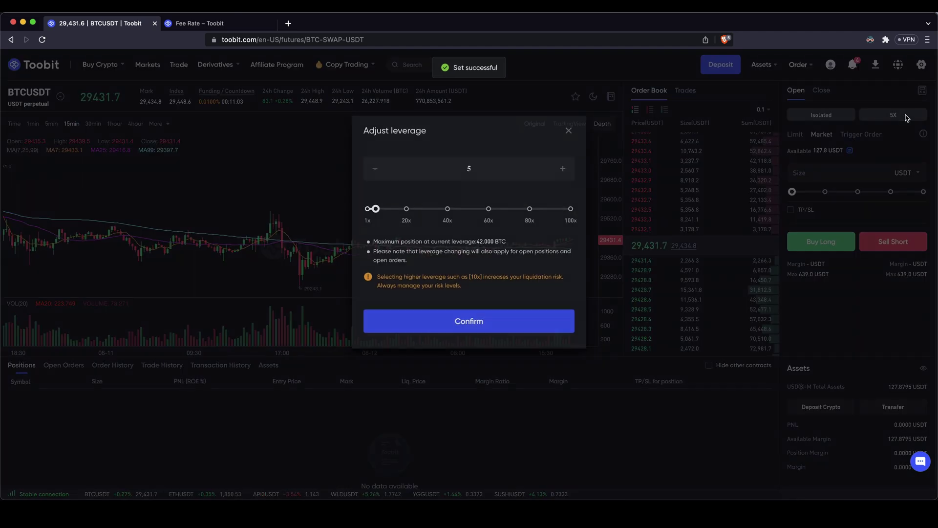
mouse_move(379, 209)
mouse_move(379, 209)
left_mouse_down()
mouse_move(586, 205)
mouse_move(380, 210)
left_mouse_up()
left_click(455, 327)
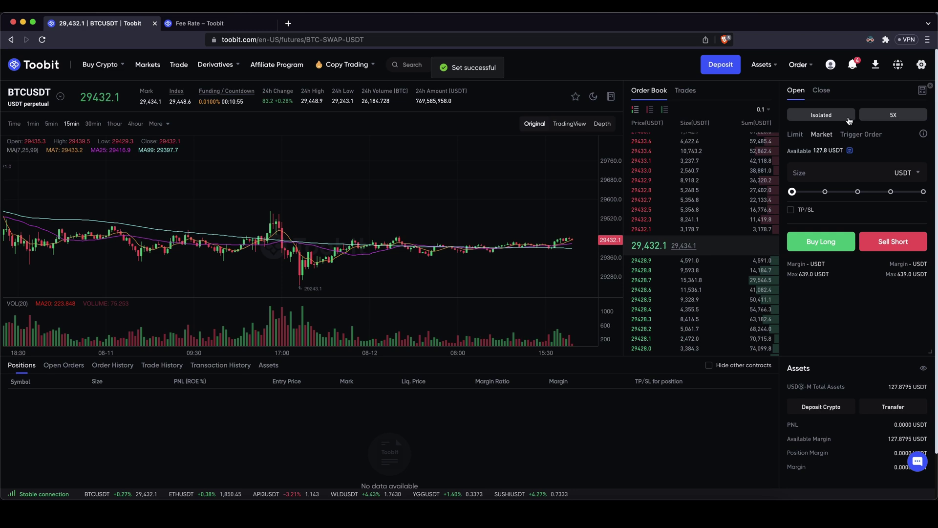
Step: Switch the opening order to Limit and set its price to 29300 USDT
left_click(795, 135)
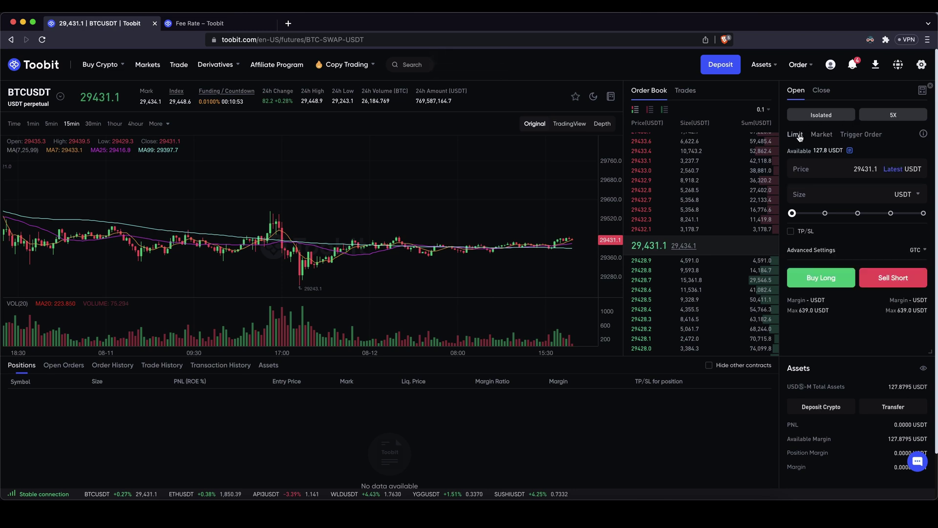
left_click_drag(854, 168, 889, 169)
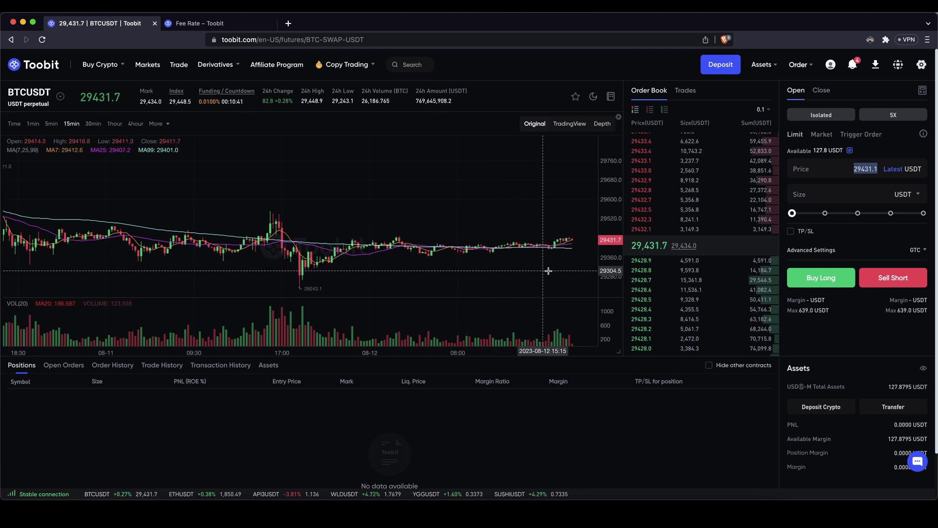
left_click(848, 171)
left_click_drag(847, 171, 897, 171)
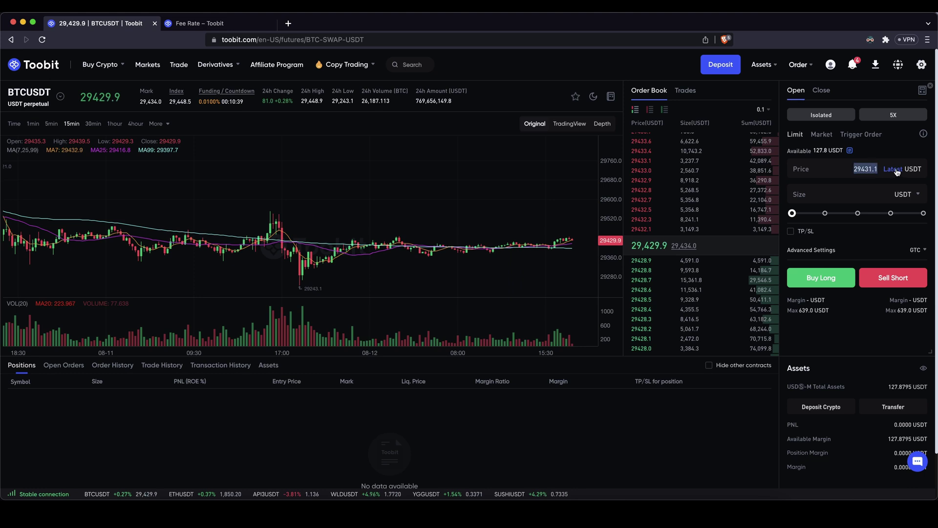
type("29300")
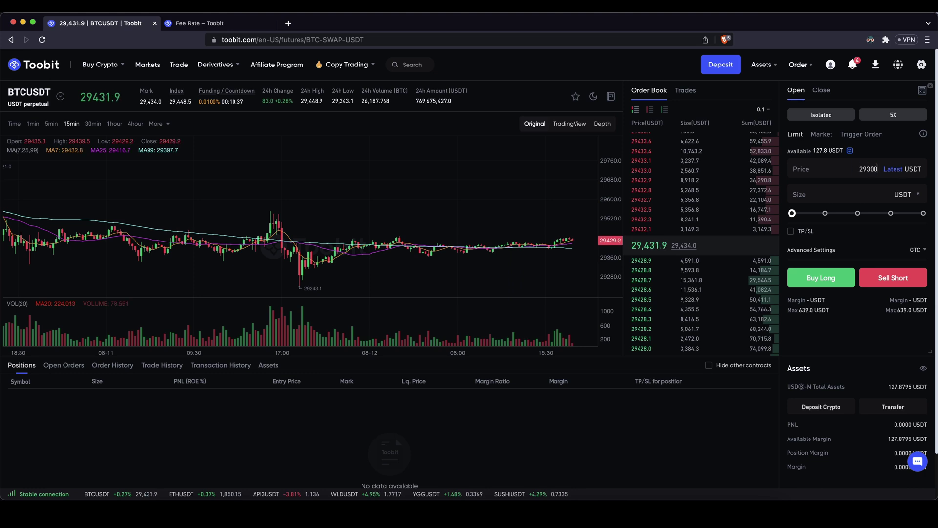
Step: Set the limit order's size to 100 USDT and check the margin required for a long
left_click(863, 198)
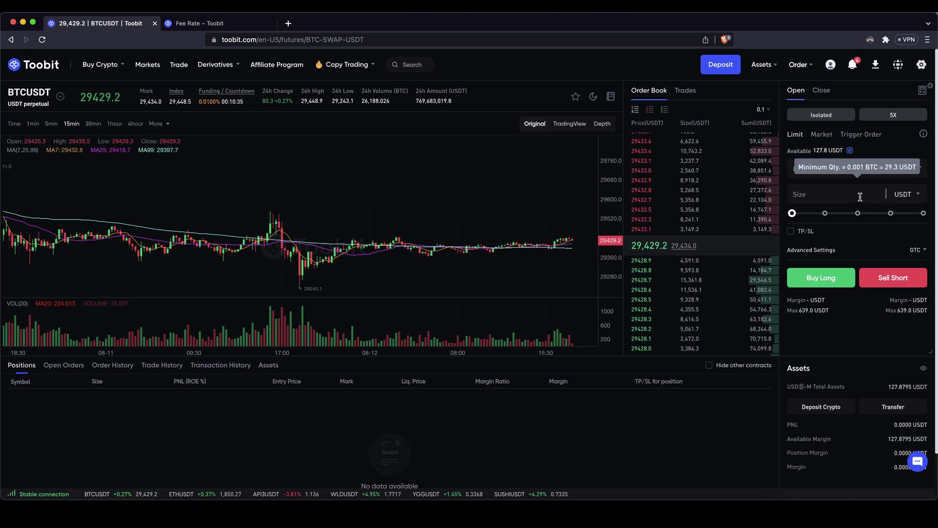
type("1000")
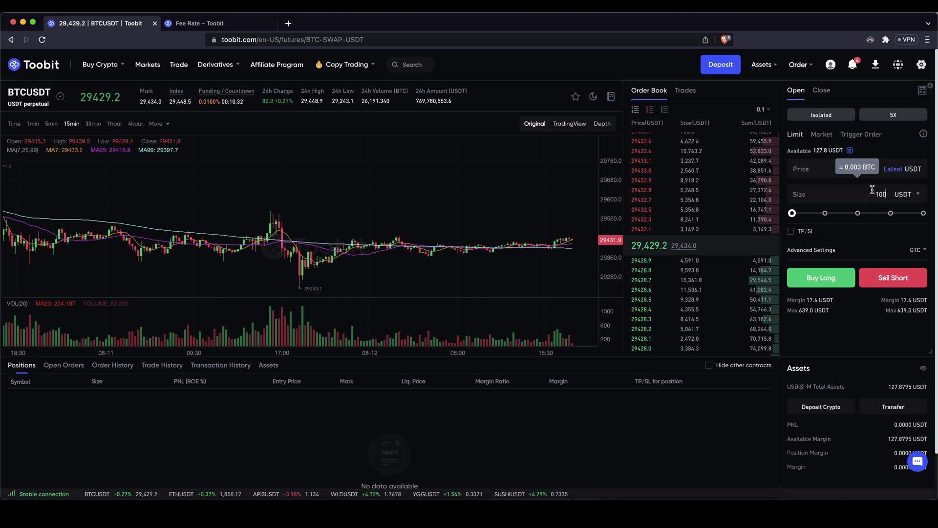
key("BackSpace")
left_click_drag(806, 299, 831, 297)
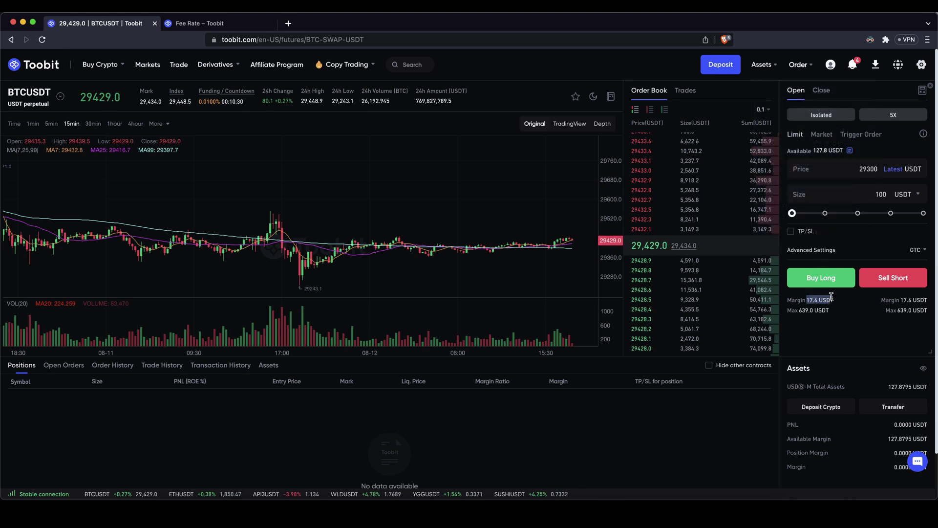
left_click(840, 301)
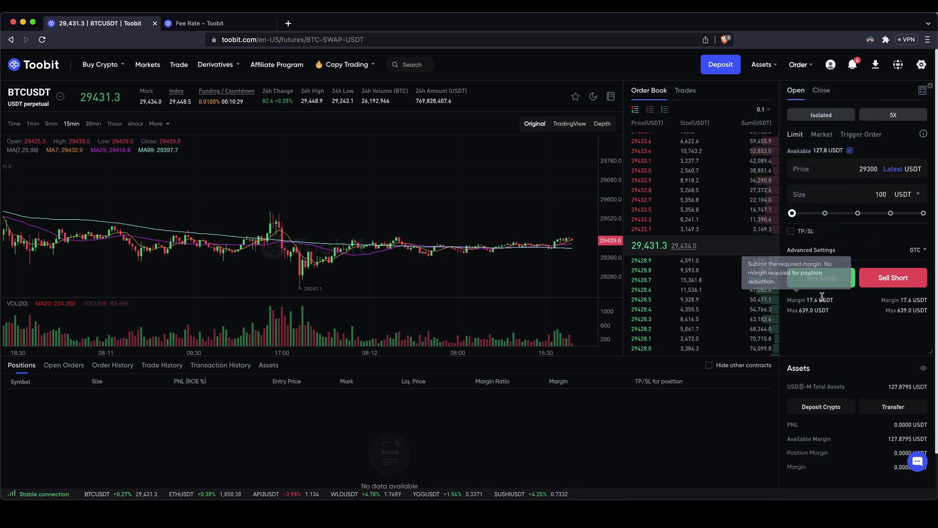
Step: Inspect the unit choices for the order size, then recheck the required margin, size and limit price
left_click(907, 195)
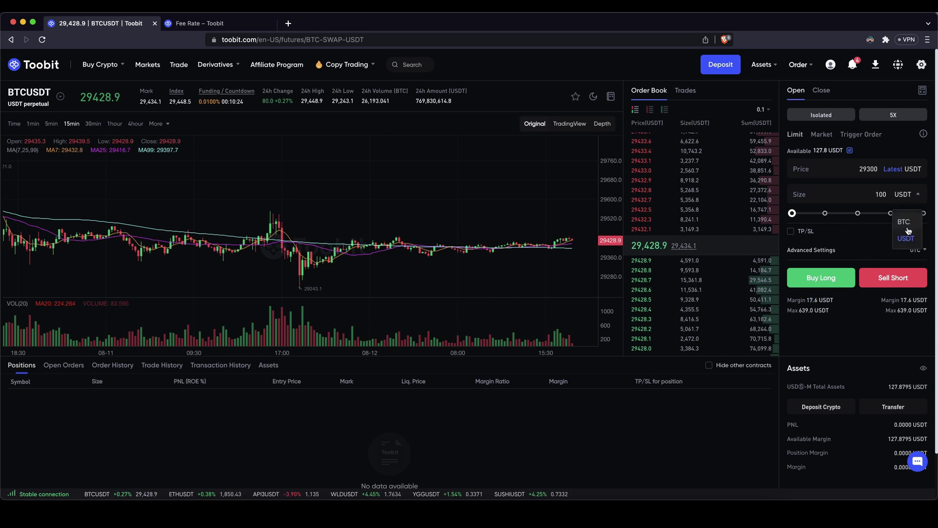
left_click(912, 195)
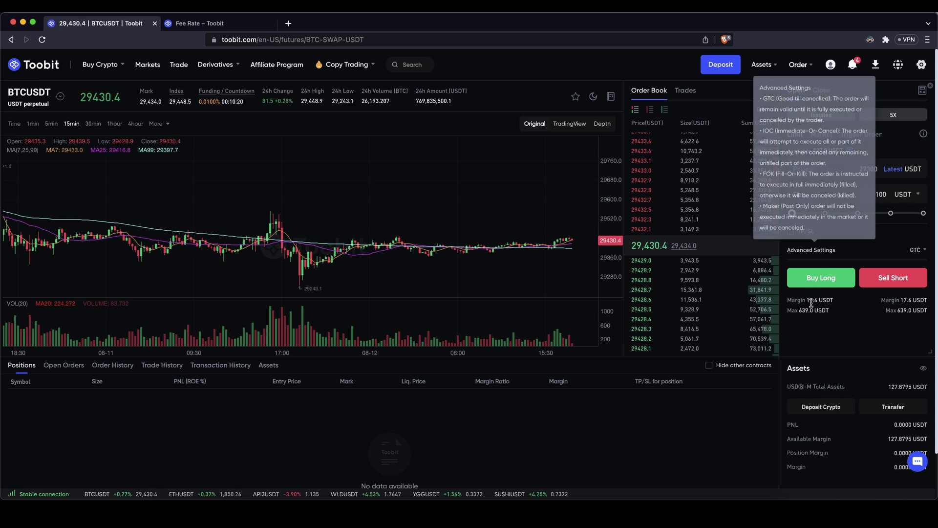
left_click_drag(806, 300, 825, 302)
left_click(832, 301)
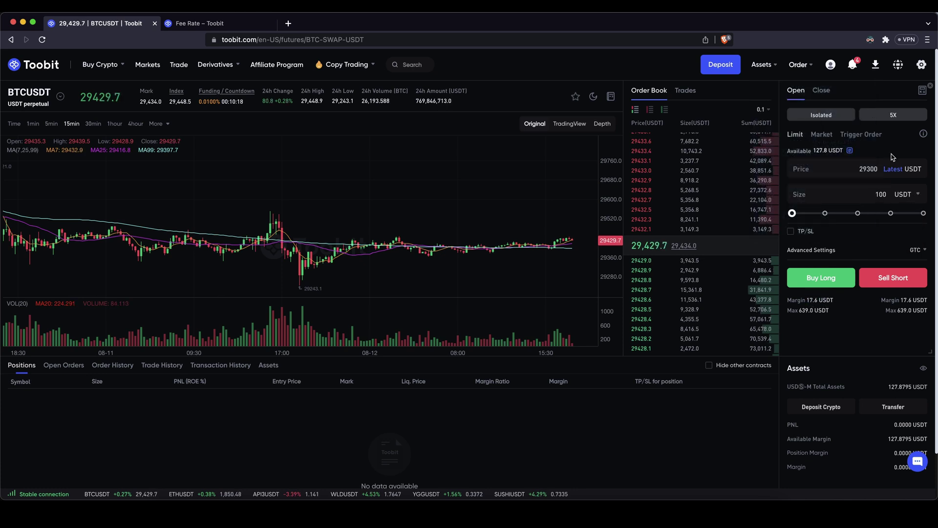
double_click(874, 194)
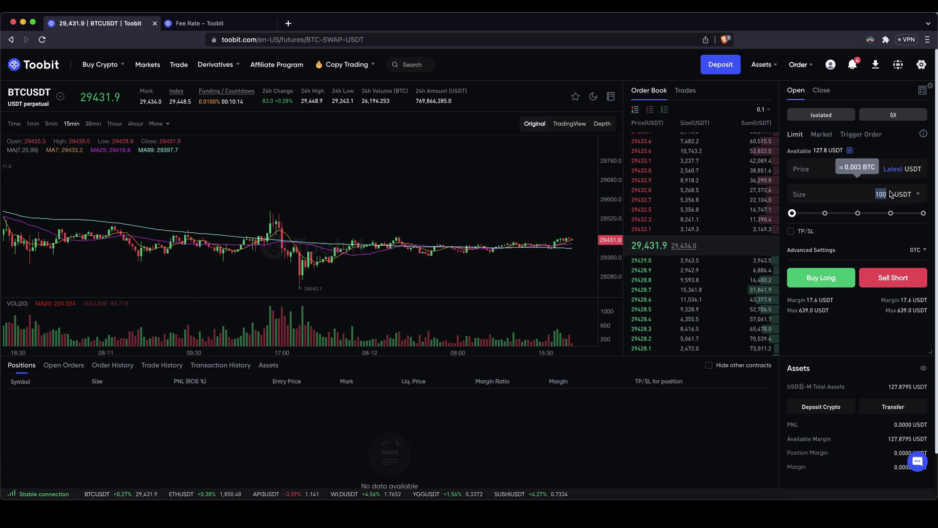
left_click(861, 165)
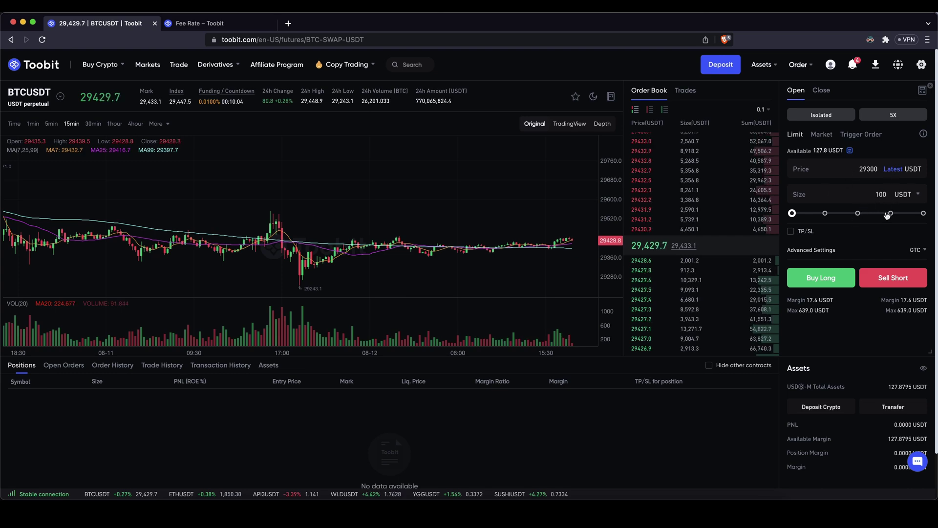
Step: Submit the isolated limit order as a long and confirm it after reviewing its price and size
left_click(829, 277)
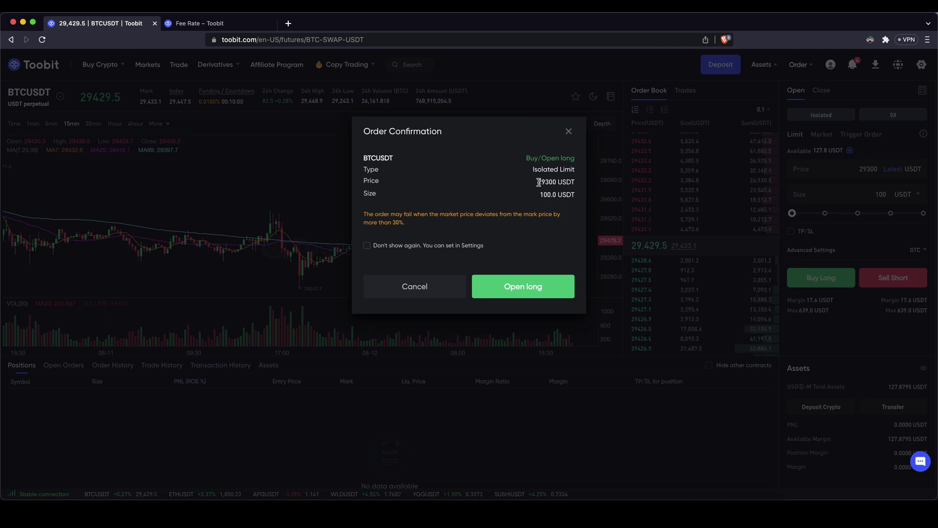
mouse_move(562, 170)
left_mouse_down()
mouse_move(553, 179)
mouse_move(566, 180)
left_mouse_up()
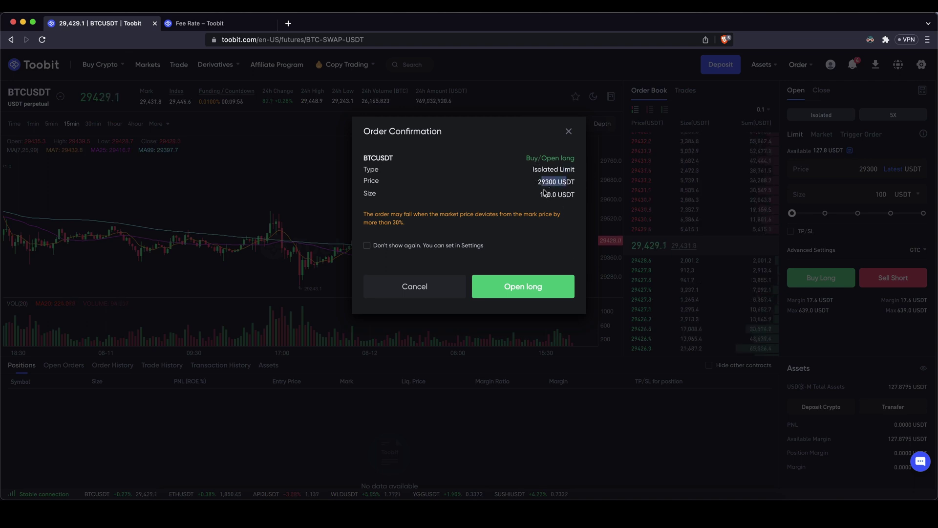
left_click(538, 288)
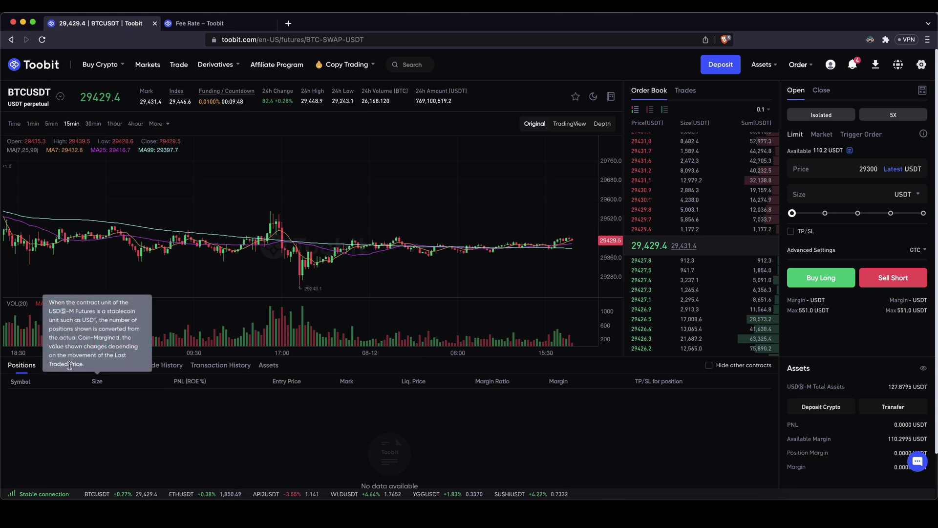
Step: Review the pending BTCUSDT long among the open orders, cancel it and return to the positions list
left_click(65, 365)
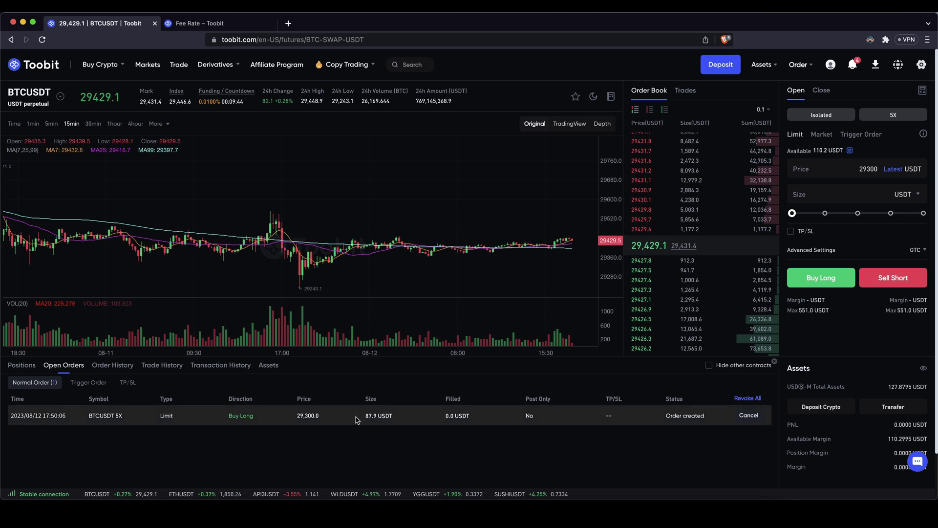
left_click_drag(296, 415, 321, 415)
left_click(327, 417)
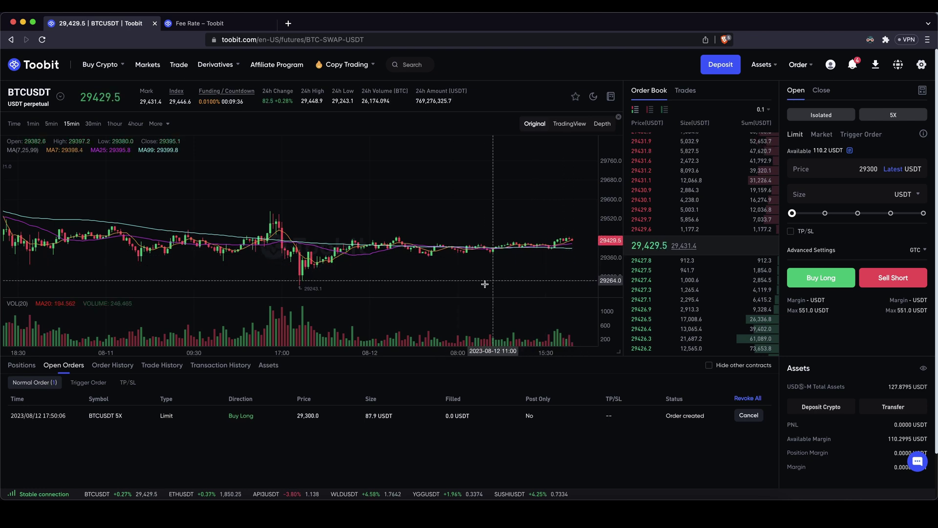
left_click(751, 416)
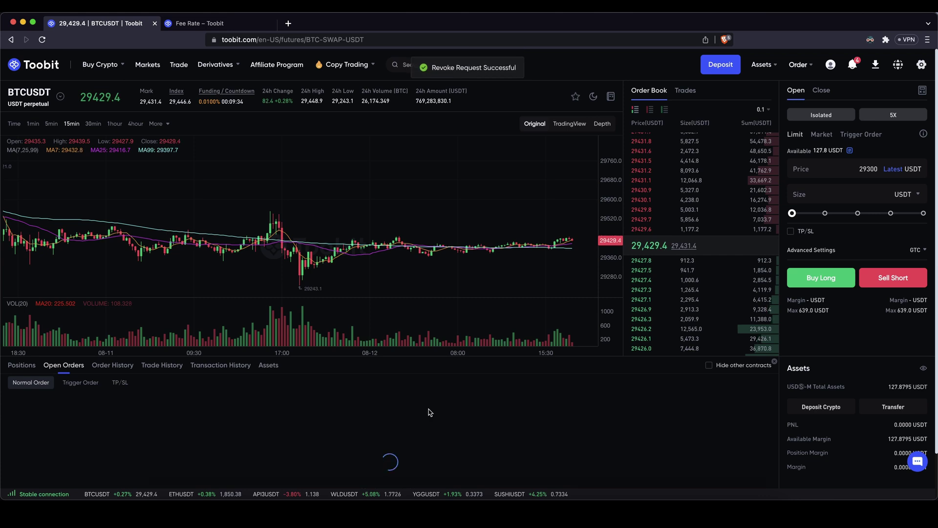
left_click(20, 365)
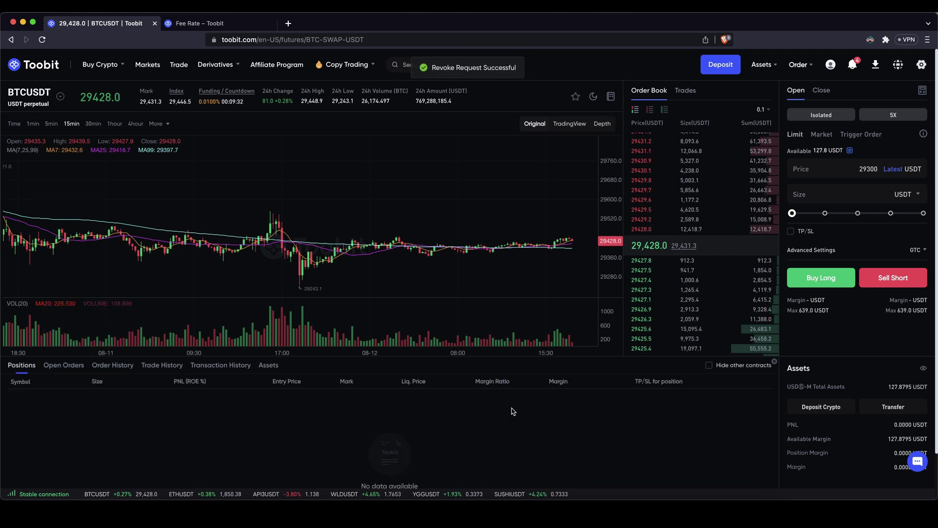
Step: Switch to a market order sized at 44% of the available balance and check the margin required for a long
left_click(821, 136)
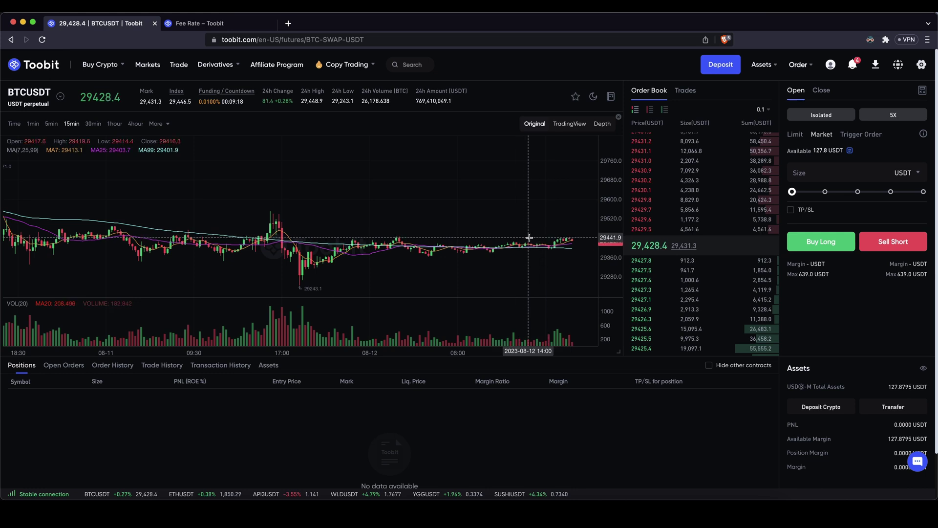
left_click(853, 173)
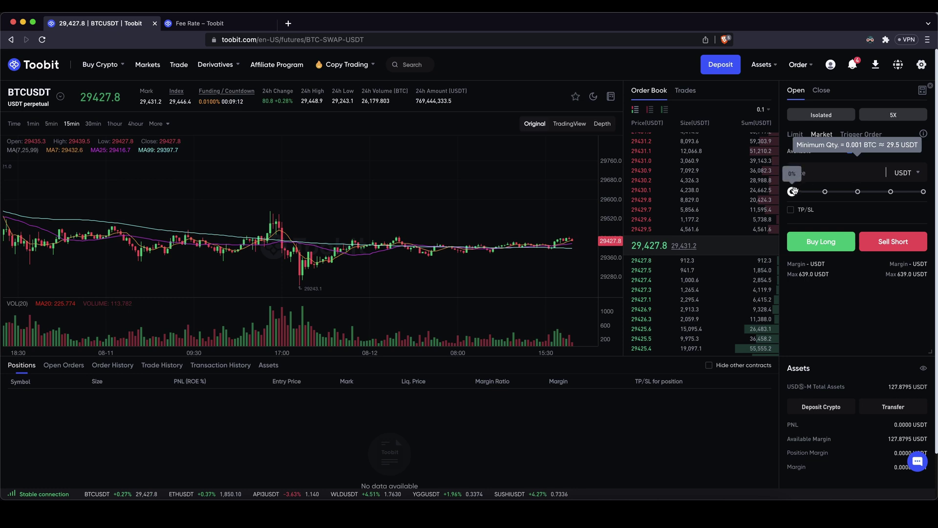
left_click_drag(792, 191, 850, 191)
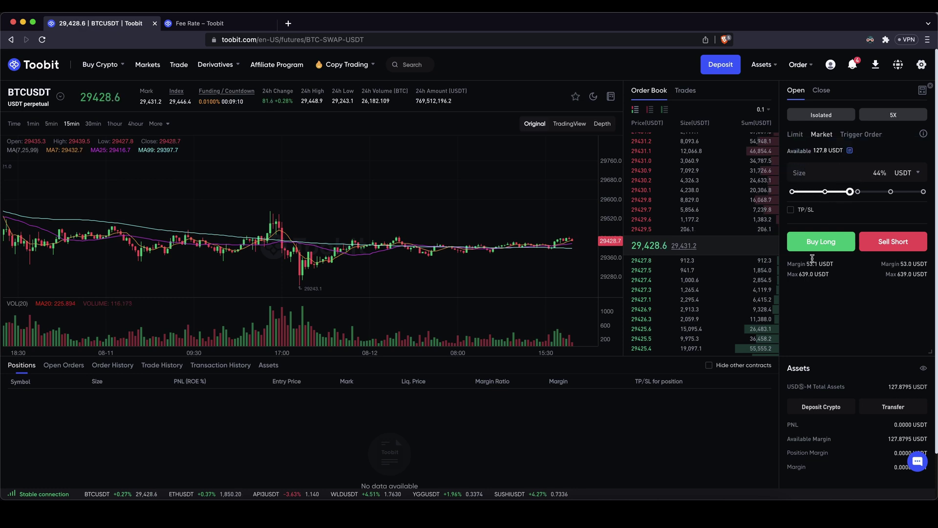
left_click_drag(806, 263, 834, 263)
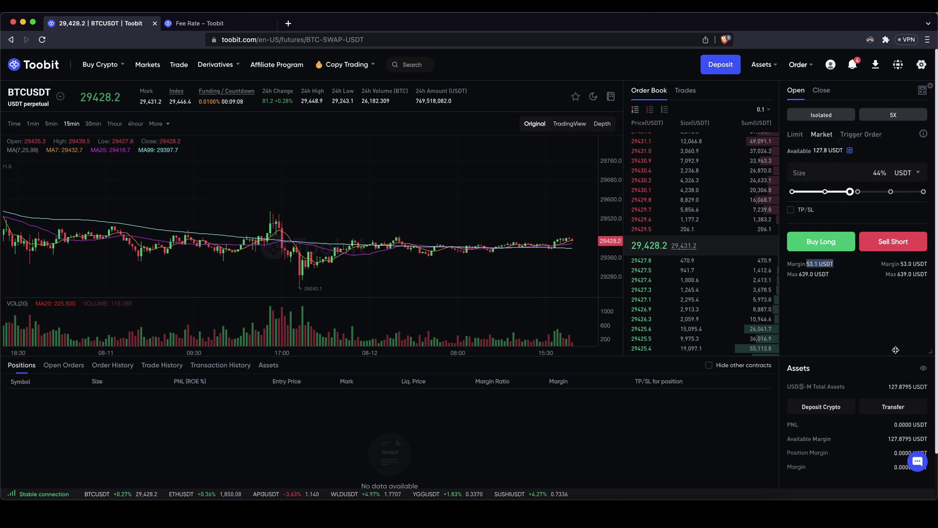
Step: Raise the market order's size to 100% and check the margin required for a long
left_click_drag(850, 191, 924, 192)
left_click_drag(807, 264, 829, 264)
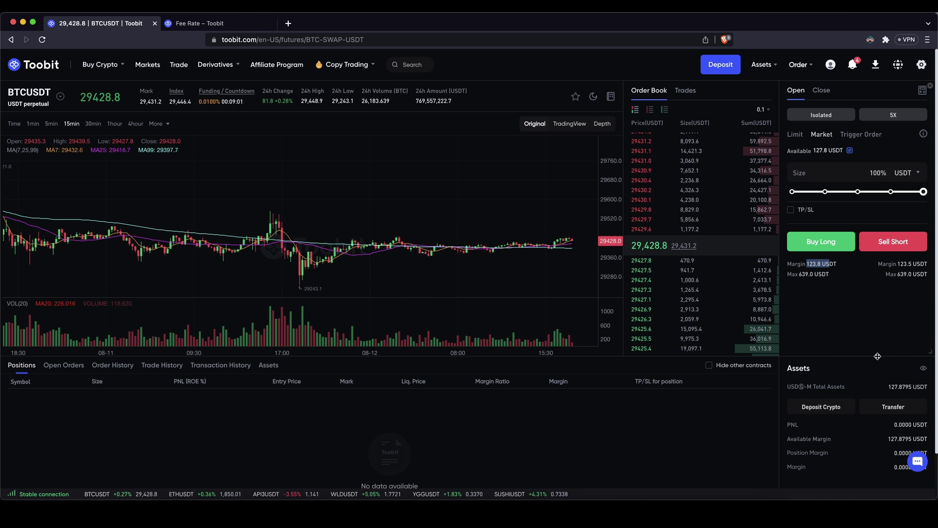
left_click(920, 164)
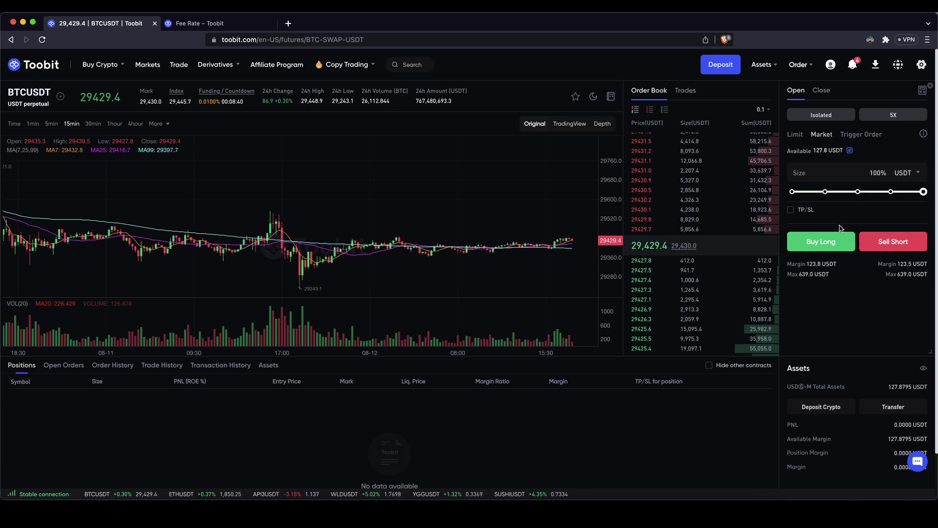
Step: Enable TP/SL and, in its advanced settings for Buy Long, set a Market take profit triggered at 32000 USDT
left_click(791, 211)
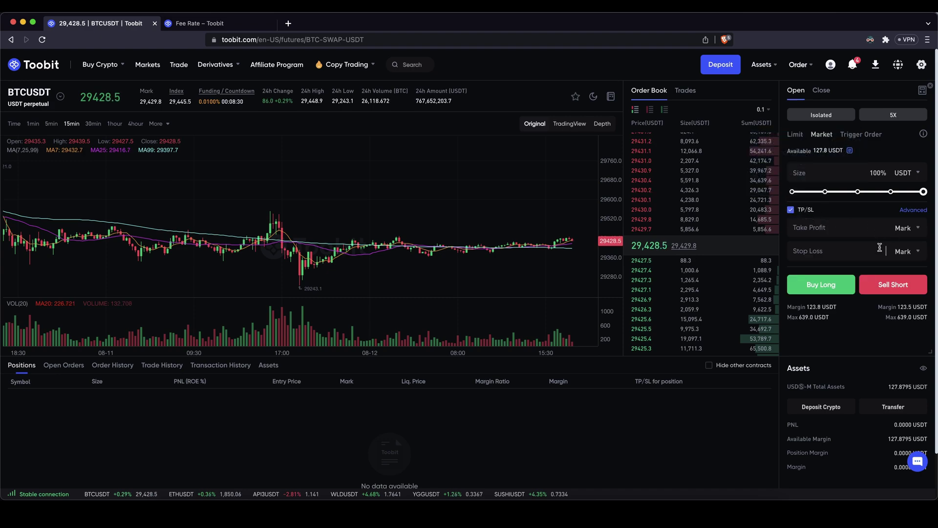
left_click(911, 210)
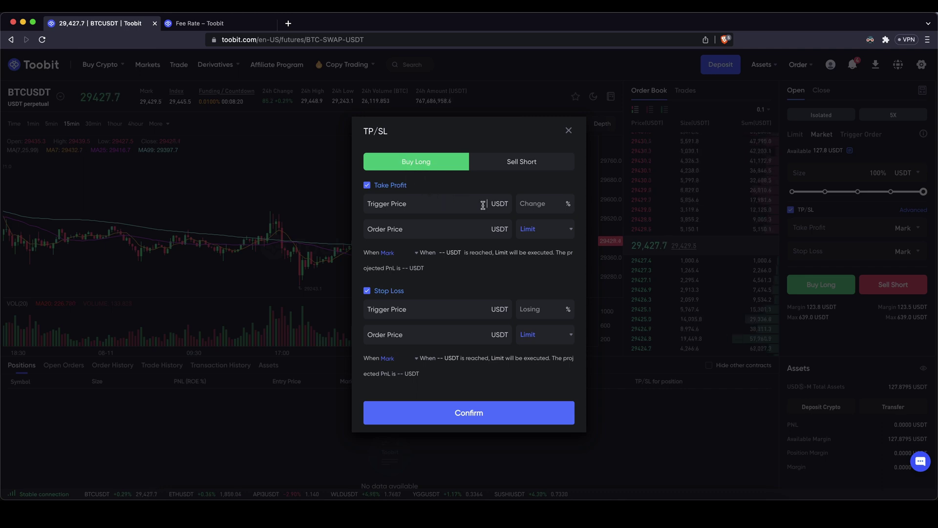
type("320")
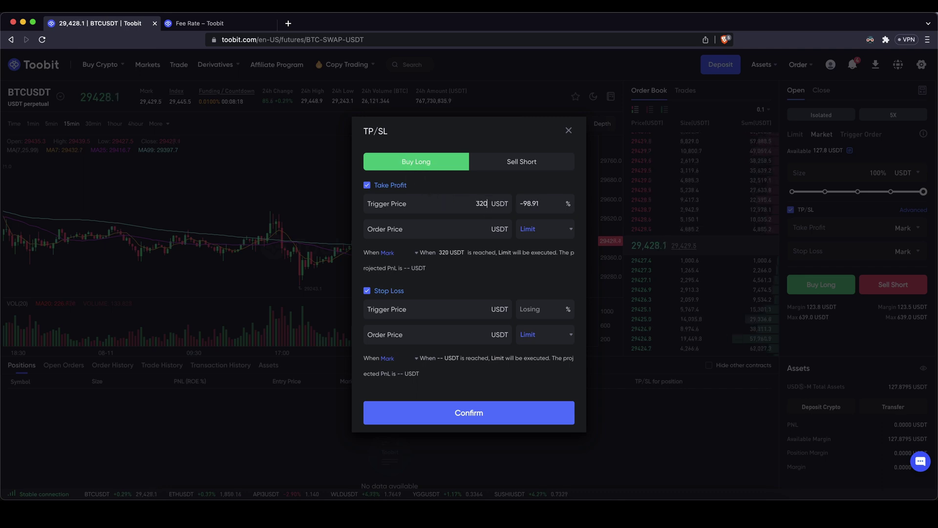
type("00")
left_click_drag(535, 204, 520, 202)
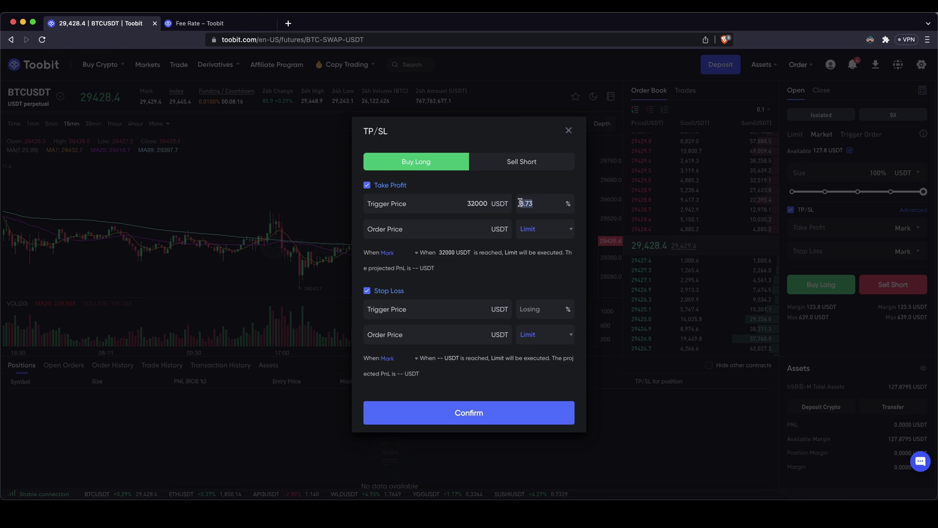
left_click(541, 237)
left_click(540, 268)
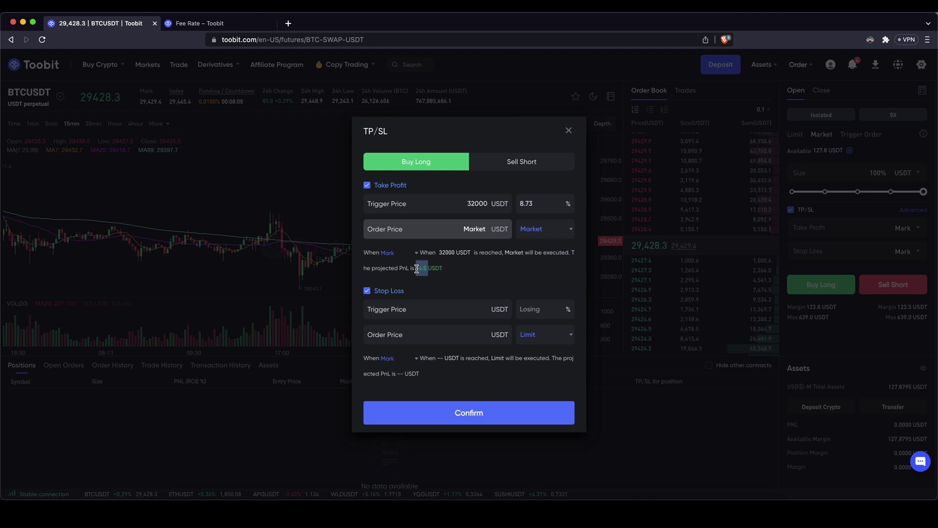
left_click(435, 271)
Step: Set the Buy Long stop loss to trigger at 29000 USDT and execute as a Market order
type("29000")
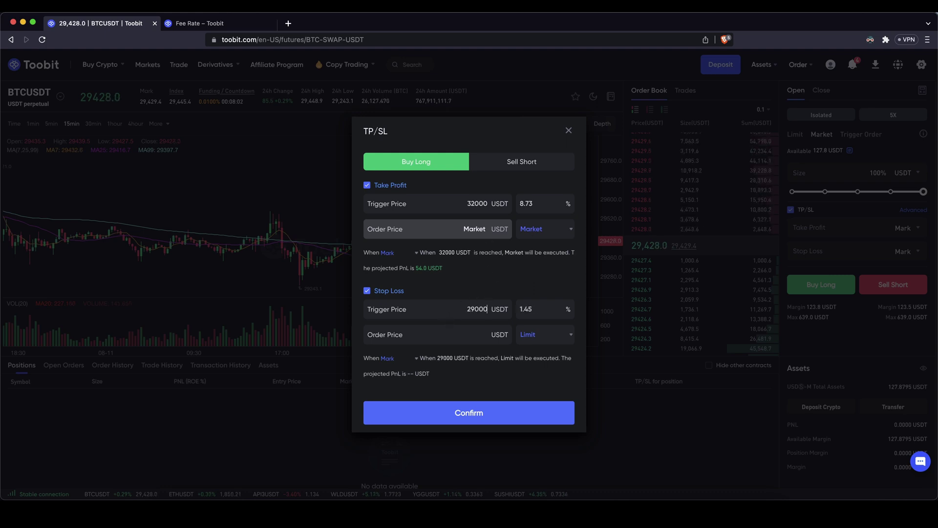
left_click_drag(535, 305, 513, 315)
left_click(537, 335)
left_click(537, 372)
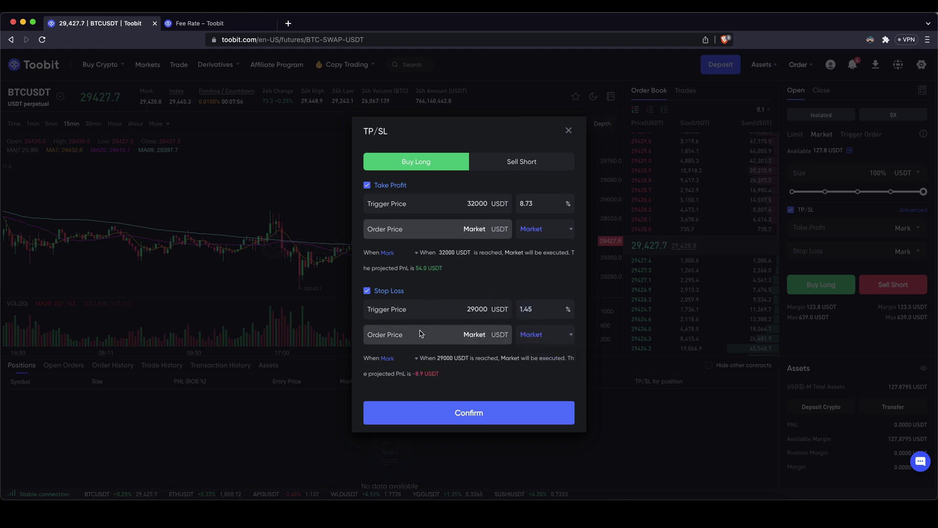
Step: Check the stop loss's projected PnL and confirm the Buy Long take profit and stop loss settings
left_click_drag(411, 371, 462, 378)
left_click(462, 370)
left_click(473, 415)
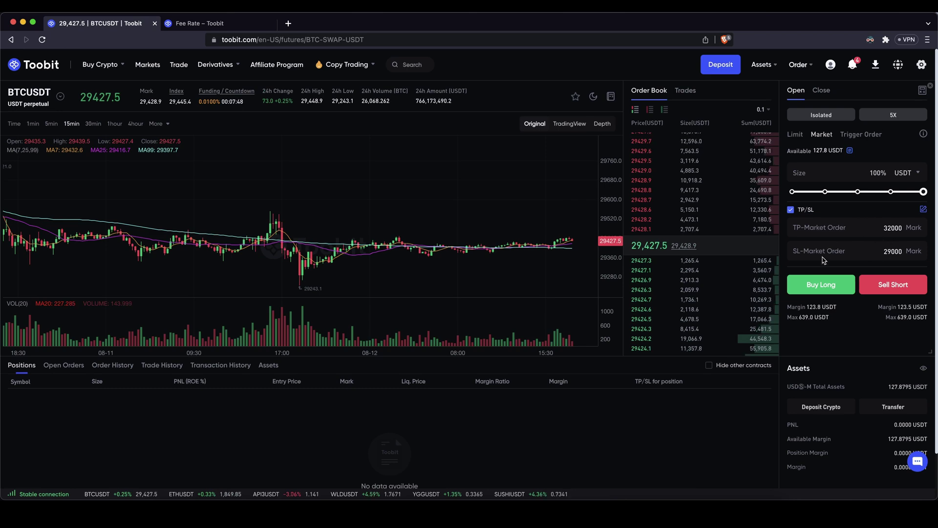
Step: Submit the BTCUSDT market long, review its size and TP/SL conditions in the order confirmation, and open the long
left_click(825, 292)
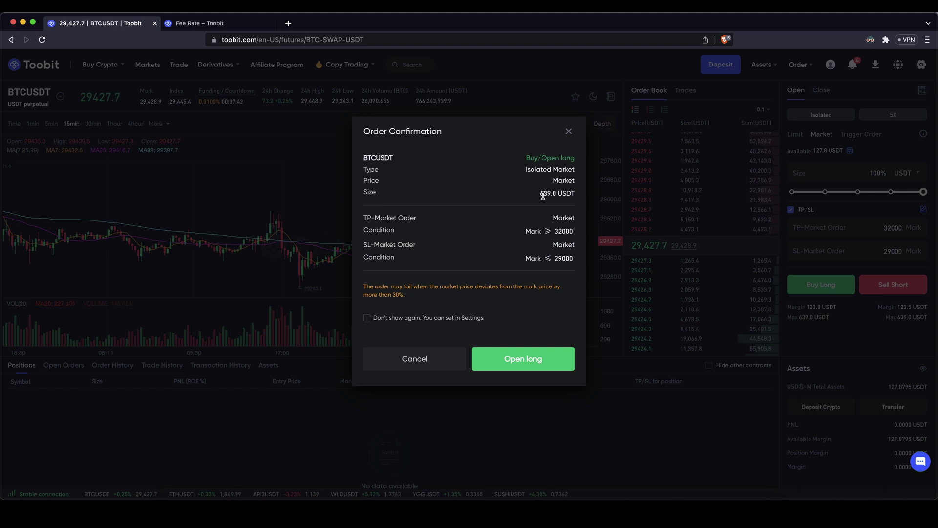
left_click_drag(552, 195, 579, 198)
left_click(579, 198)
left_click(572, 193)
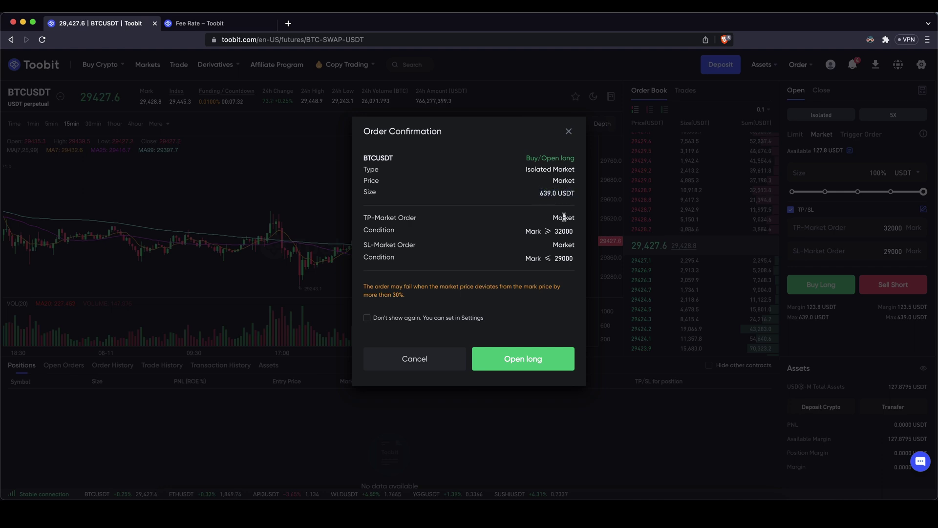
double_click(563, 231)
double_click(563, 259)
left_click(555, 294)
left_click(536, 370)
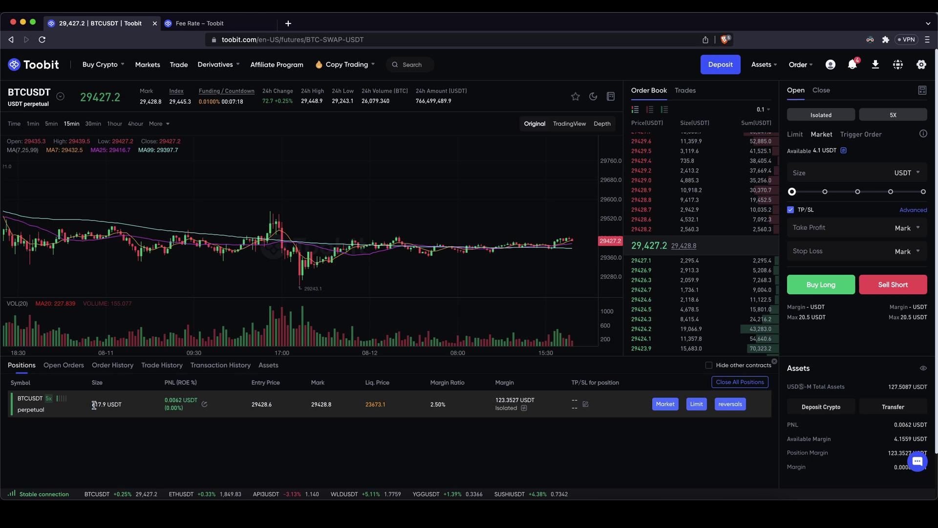
Step: Examine the open BTCUSDT position's size, PNL, entry price and mark price
left_click_drag(94, 405, 126, 406)
left_click(131, 407)
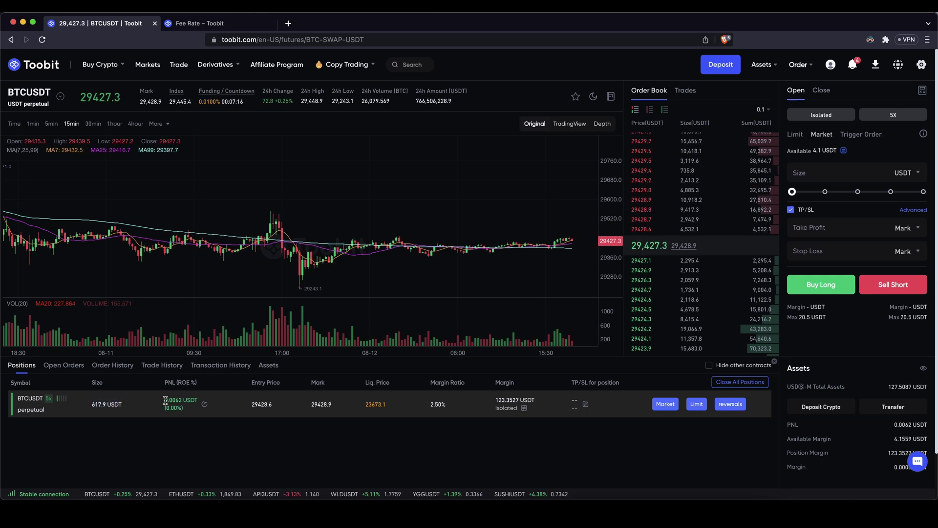
left_click_drag(185, 400, 187, 408)
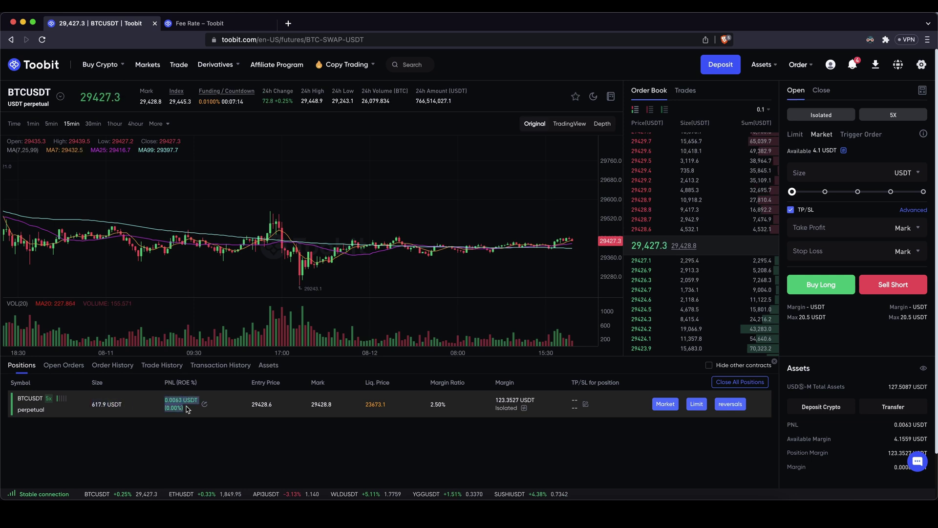
left_click(186, 407)
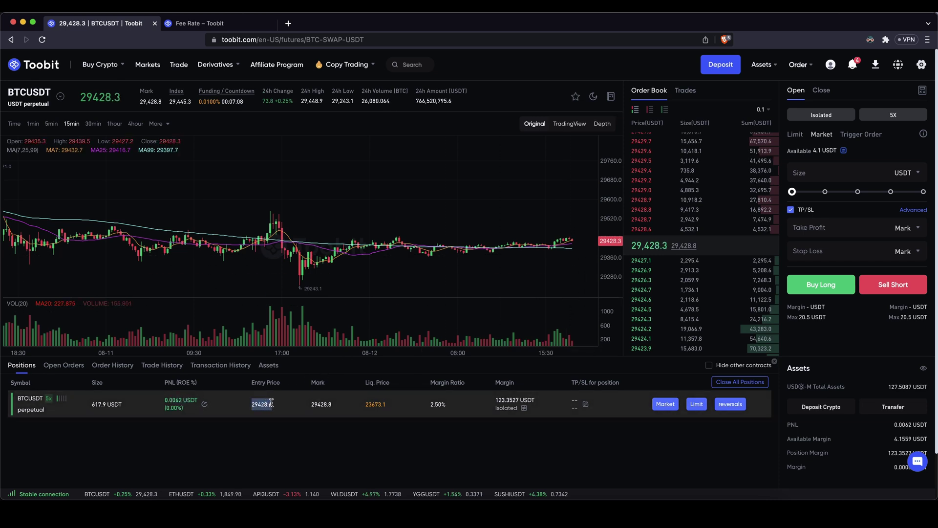
mouse_move(313, 402)
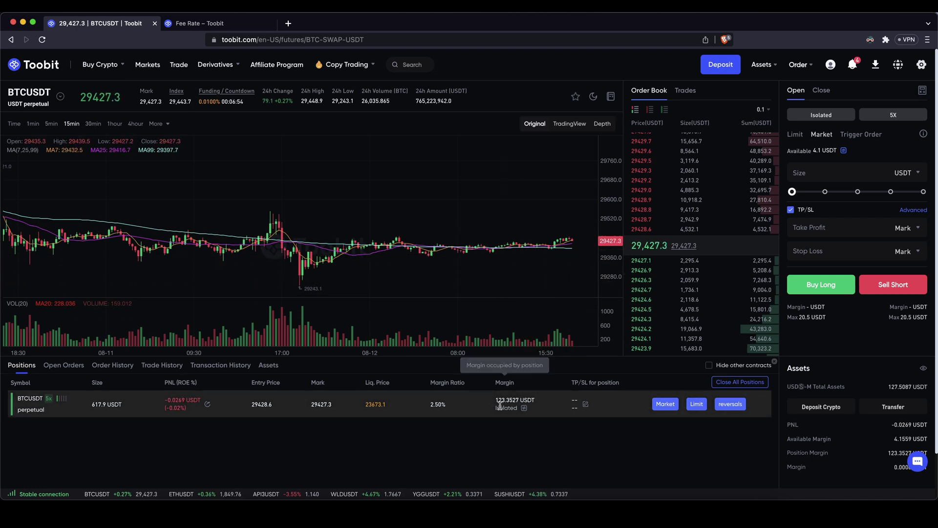
Step: Check the position's margin and liquidation price, and view its margin adjustment options without changing them
left_click_drag(495, 399, 536, 402)
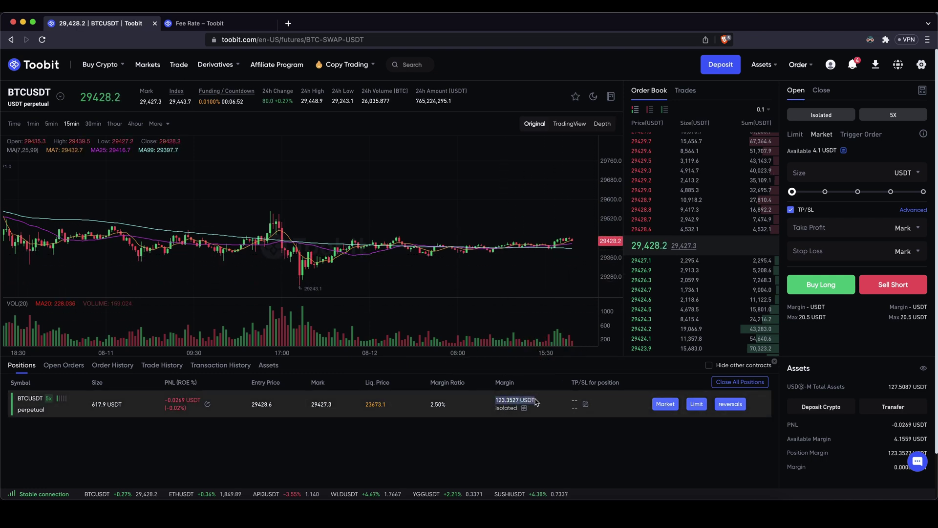
left_click(537, 401)
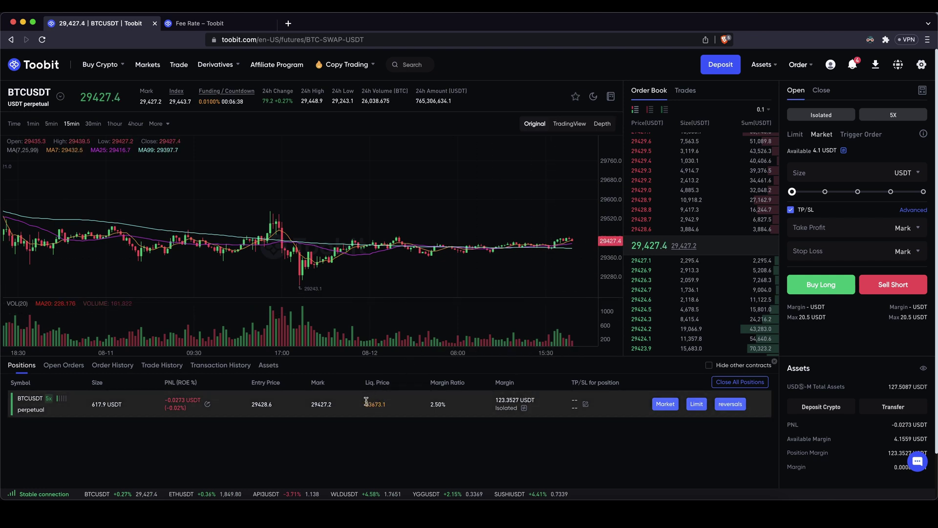
left_click_drag(366, 400, 381, 401)
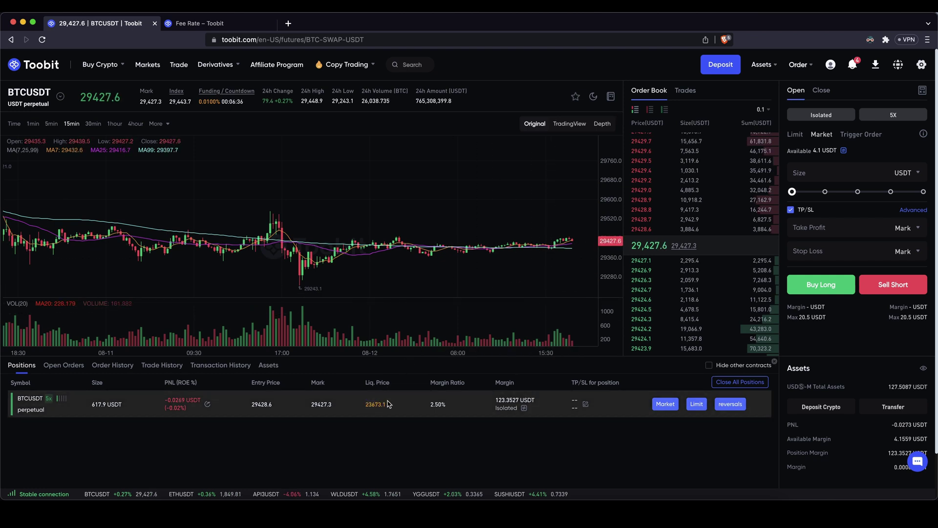
left_click_drag(501, 399, 560, 404)
left_click(537, 403)
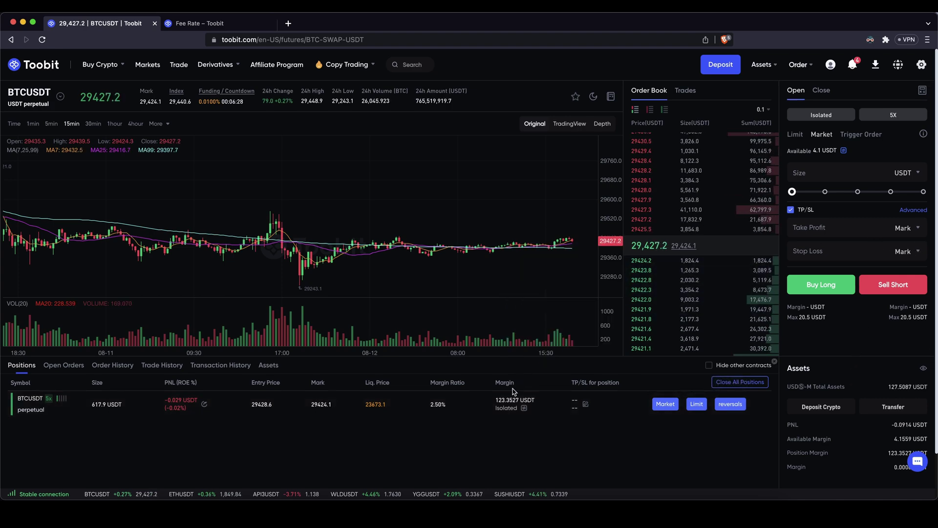
left_click(524, 408)
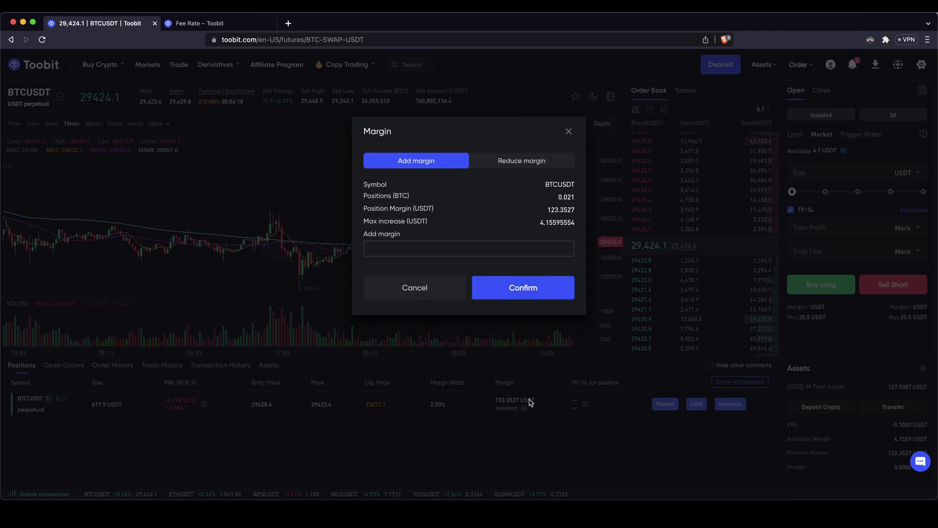
left_click(568, 132)
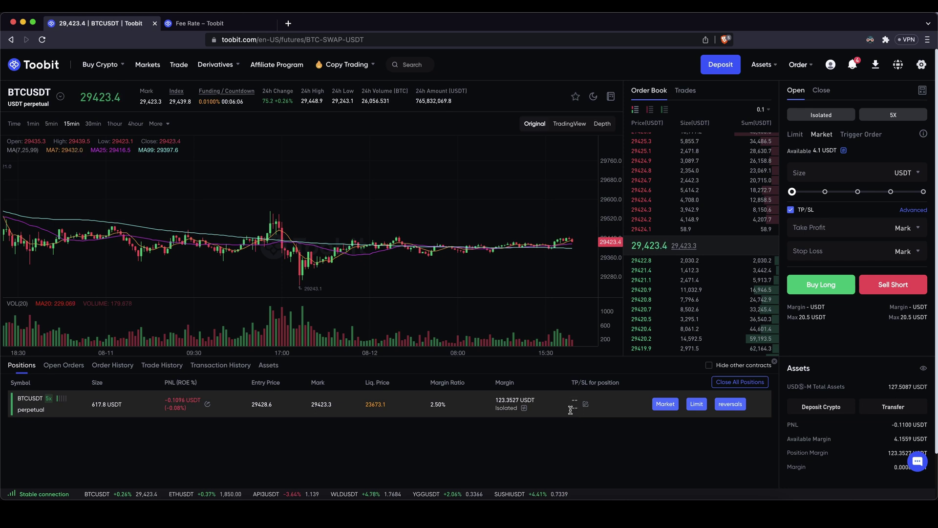
Step: View how the pending TP/SL orders are linked, and cancel both the stop loss and the take profit
left_click(72, 371)
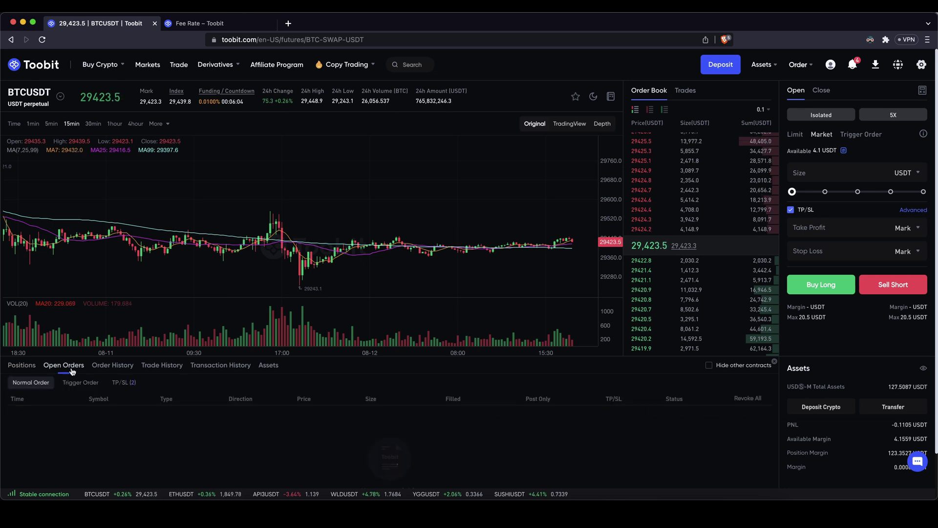
left_click(124, 386)
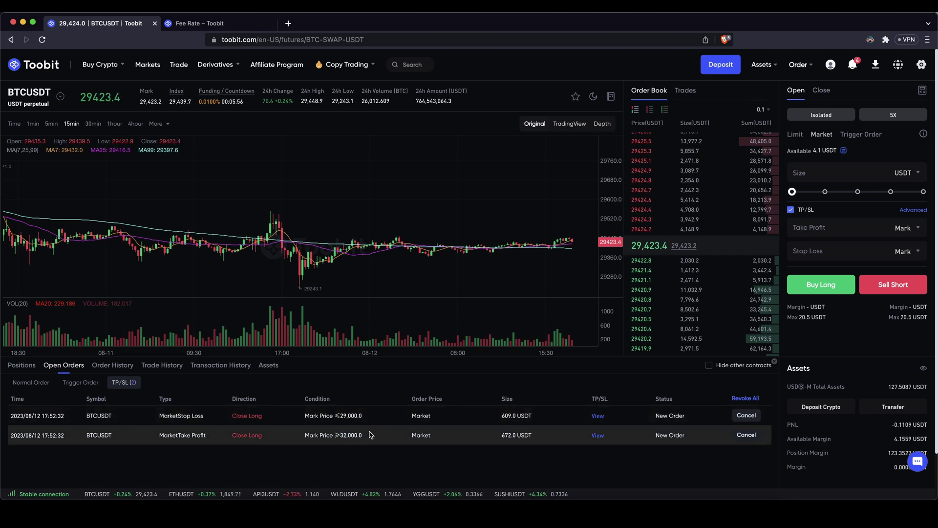
left_click(599, 418)
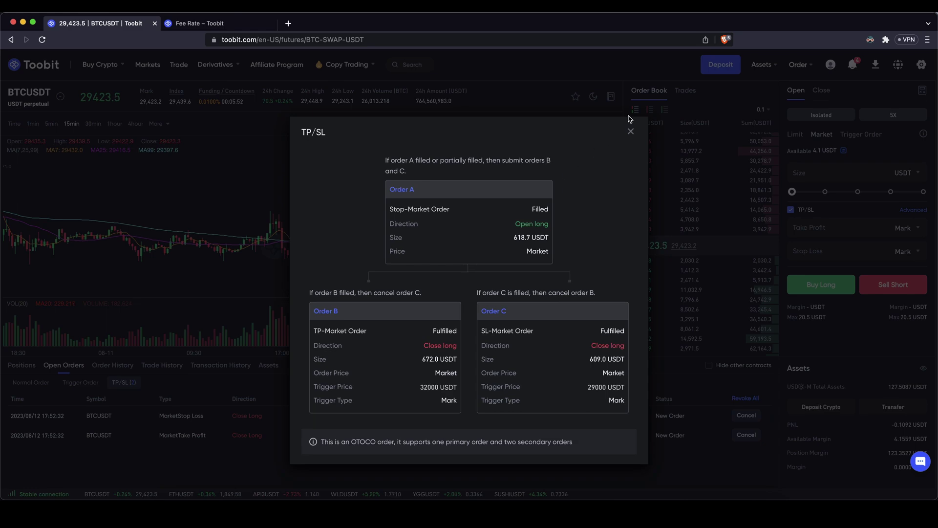
left_click(630, 132)
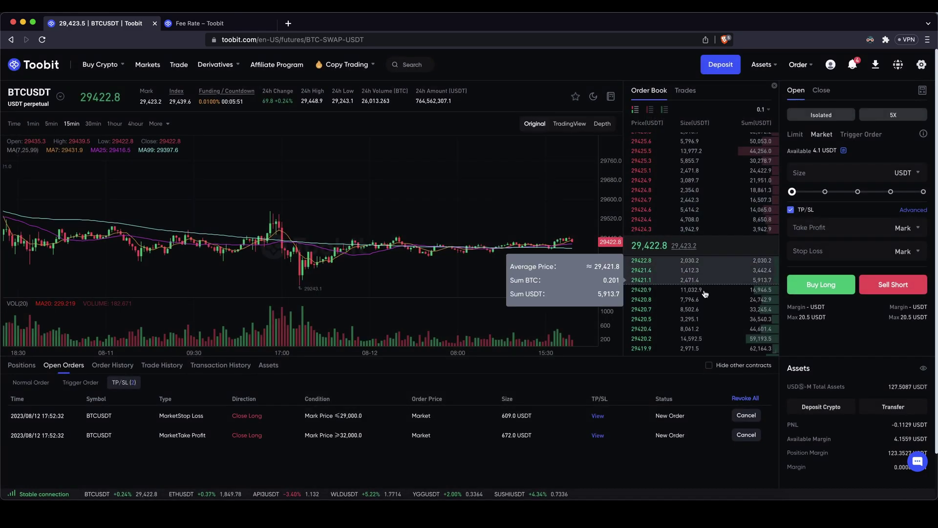
left_click(746, 416)
left_click(745, 416)
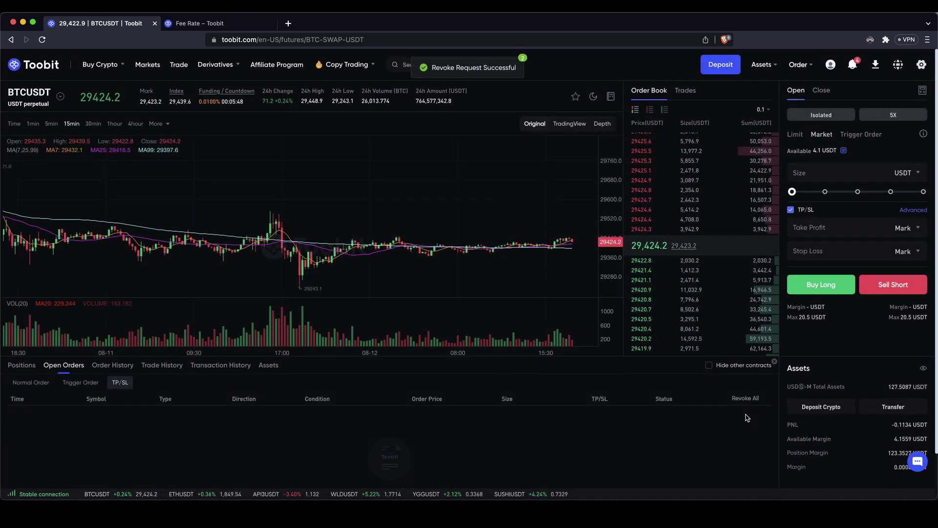
Step: Set the open position's take profit to 31000 USDT and stop loss to 29100 USDT, checking the projected profit and loss before confirming
left_click(28, 365)
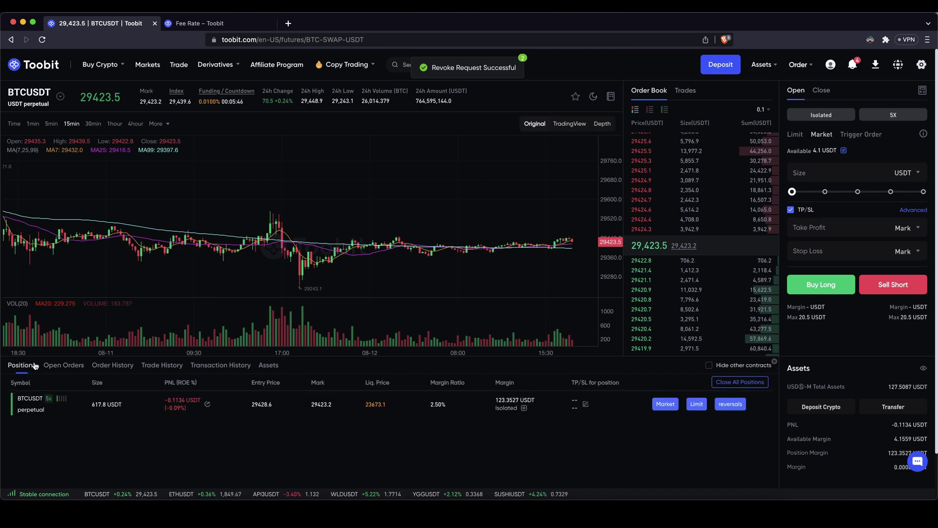
left_click(585, 405)
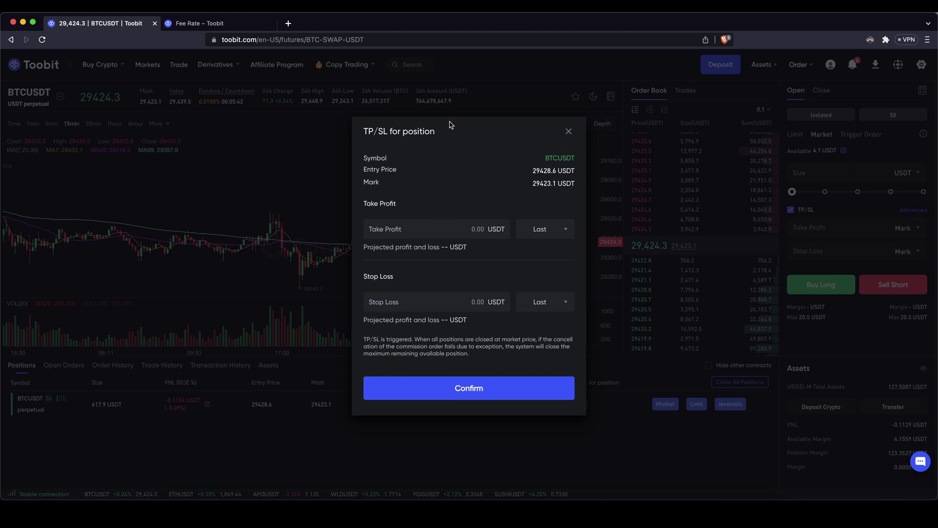
type("3100")
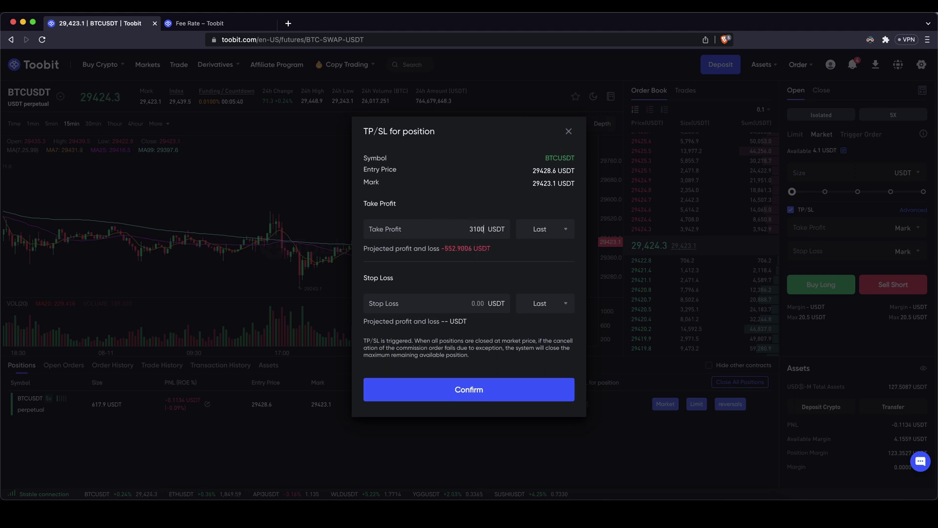
type("0")
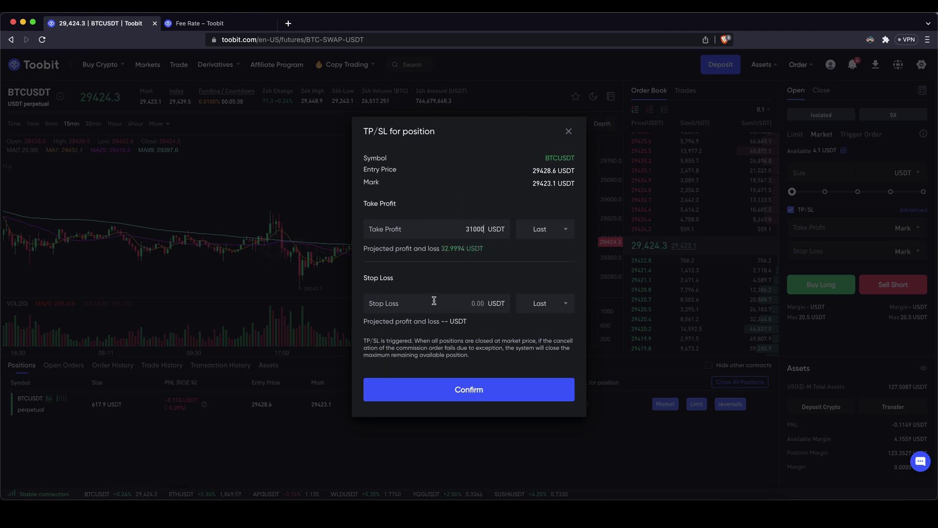
type("2910")
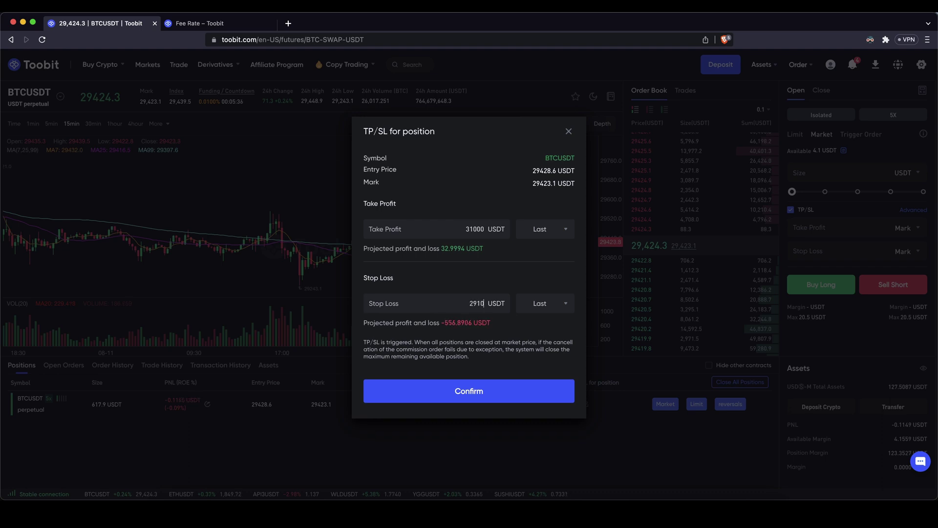
type("0")
left_click_drag(444, 244, 485, 248)
left_click(475, 265)
left_click_drag(444, 321, 491, 328)
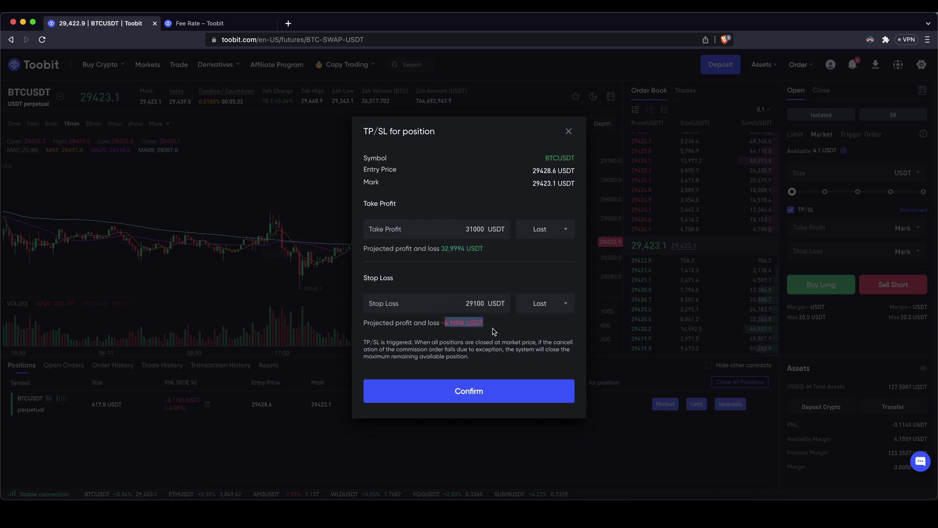
left_click(493, 330)
left_click(507, 386)
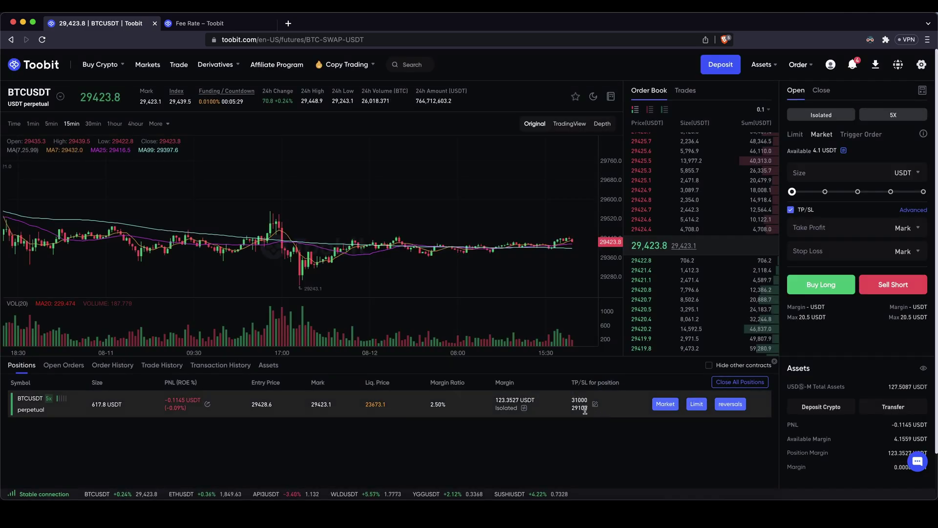
Step: Review the position's take profit and stop loss settings and their pending TP/SL orders
left_click_drag(586, 410, 575, 399)
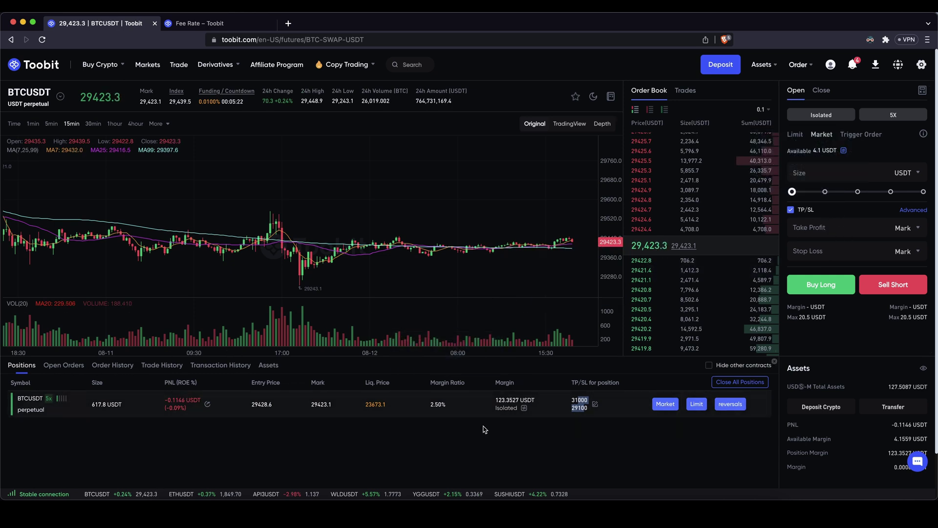
left_click(595, 404)
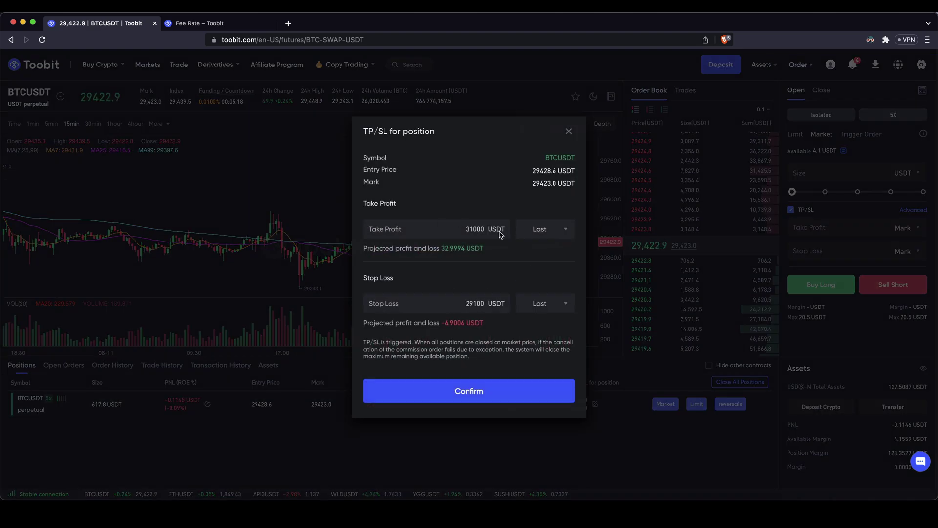
left_click(569, 132)
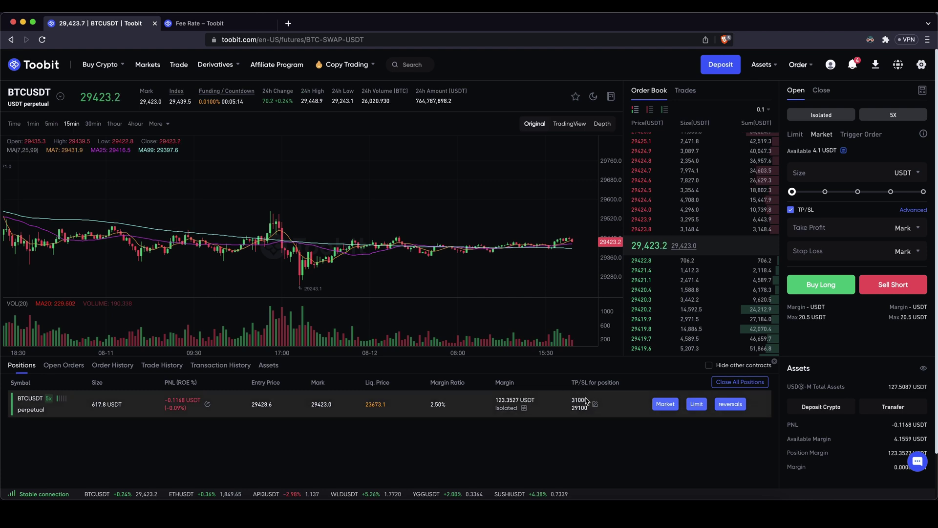
left_click(63, 365)
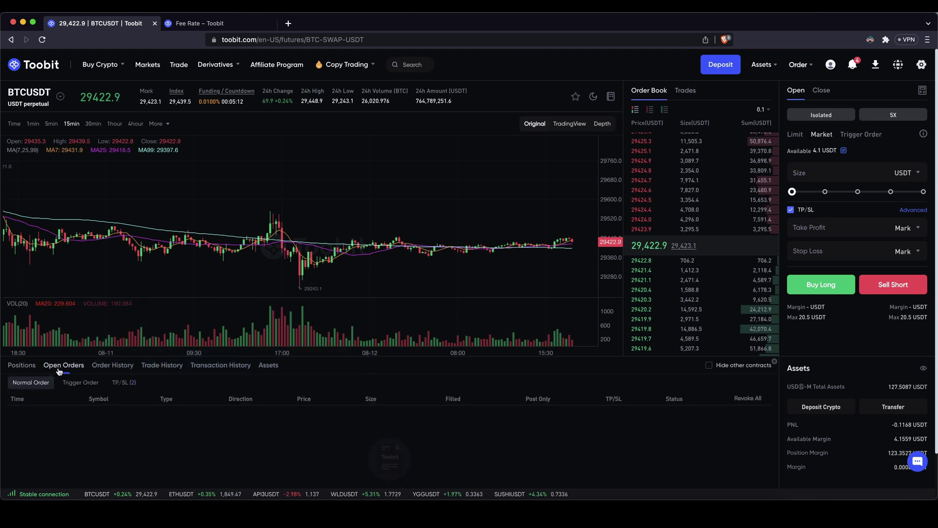
left_click(120, 382)
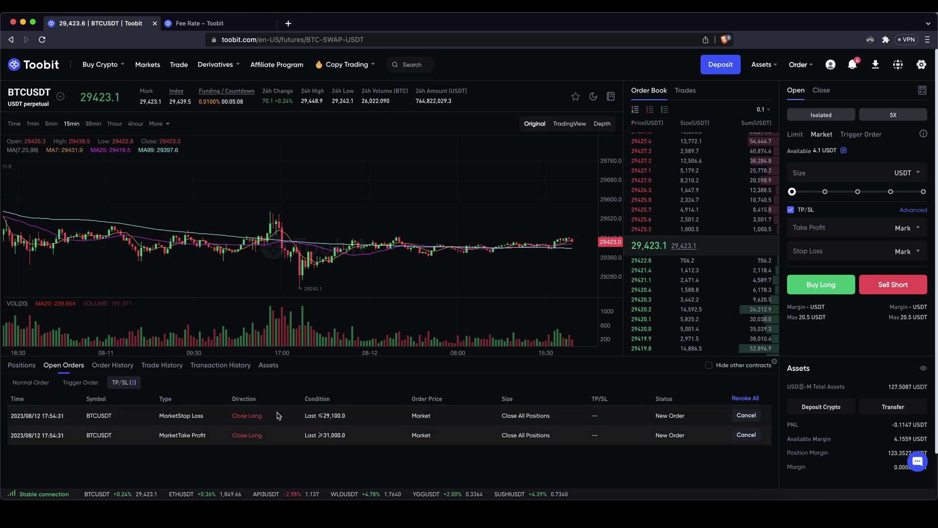
Step: Close 100% of the BTCUSDT long position at market price
left_click(27, 365)
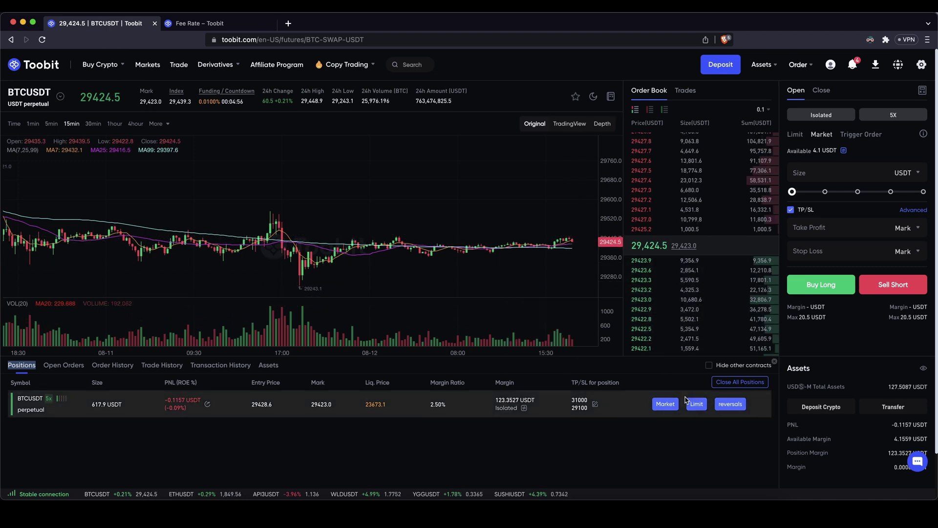
left_click(666, 403)
mouse_move(570, 248)
left_mouse_down()
mouse_move(488, 246)
mouse_move(581, 246)
mouse_move(576, 238)
left_mouse_up()
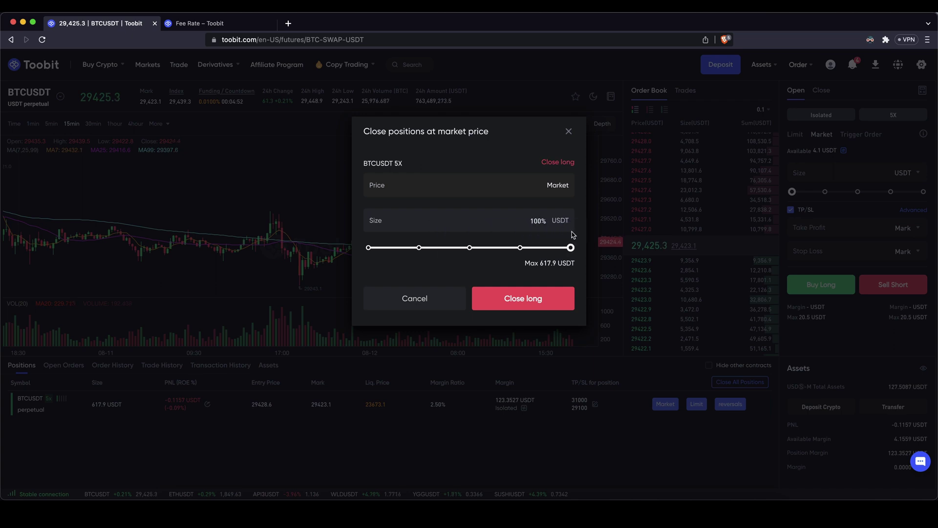
left_click(538, 298)
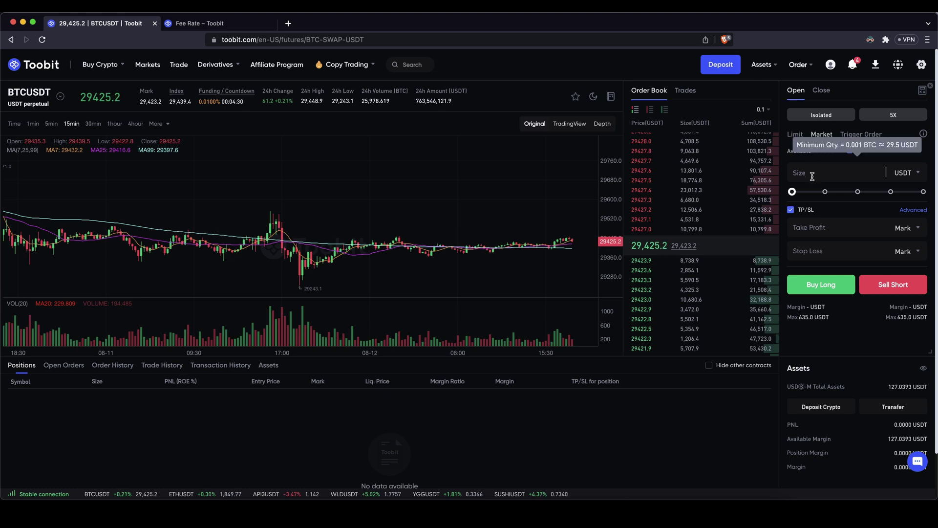
Step: Open a BTCUSDT market short at 100% size without TP/SL, and check its liquidation price against the chart
left_click_drag(792, 191, 934, 191)
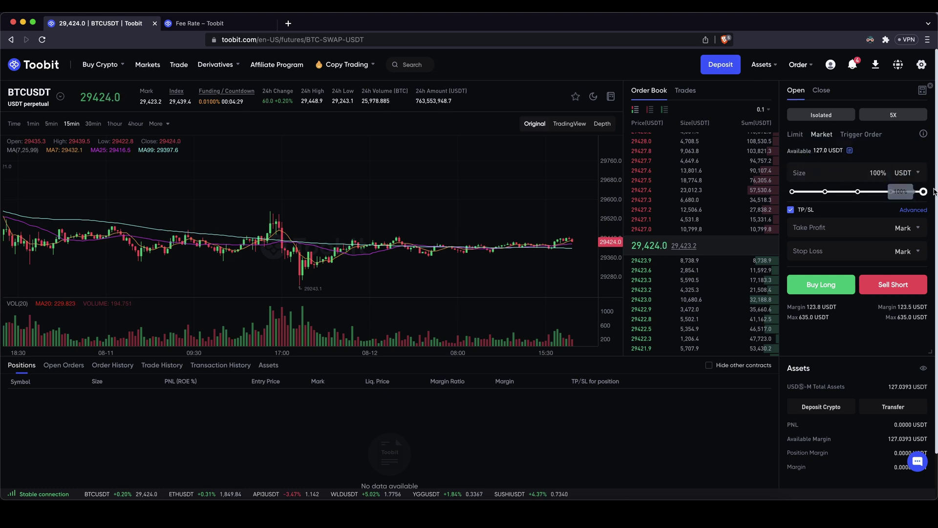
mouse_move(793, 211)
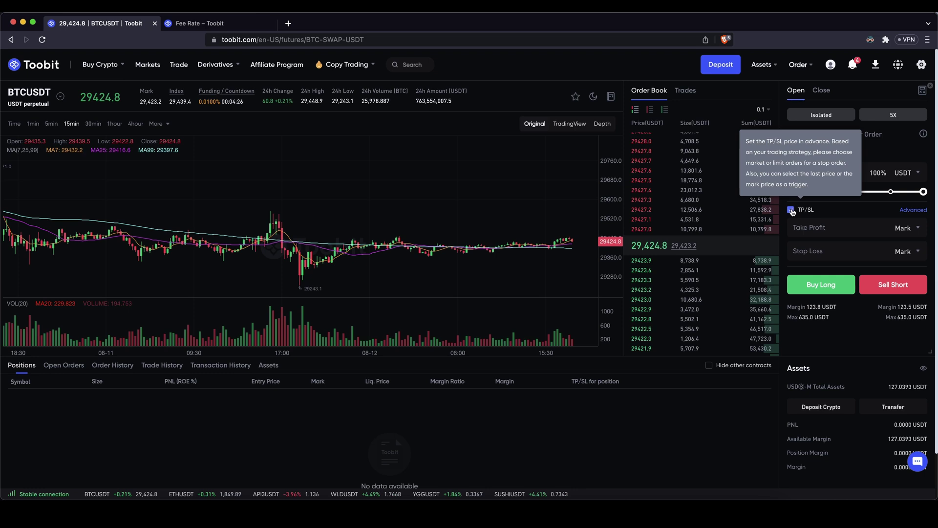
left_click(790, 210)
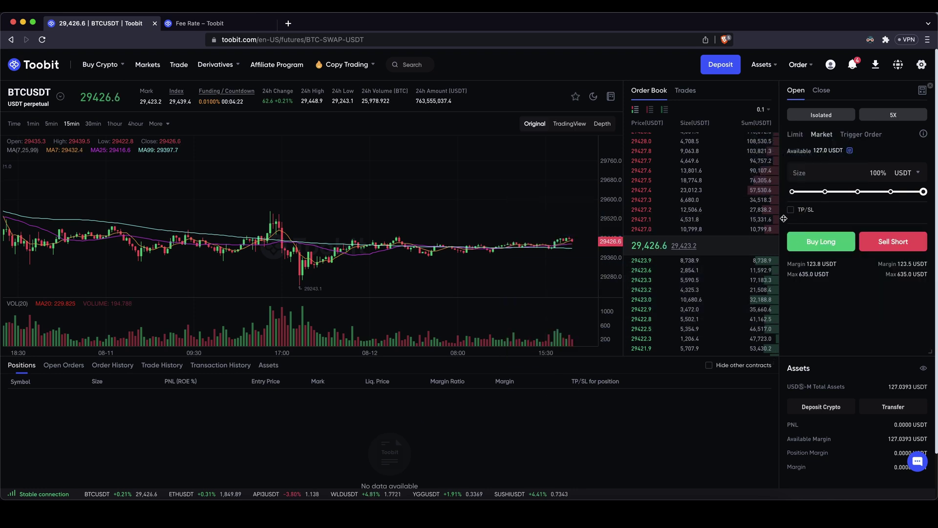
left_click(910, 243)
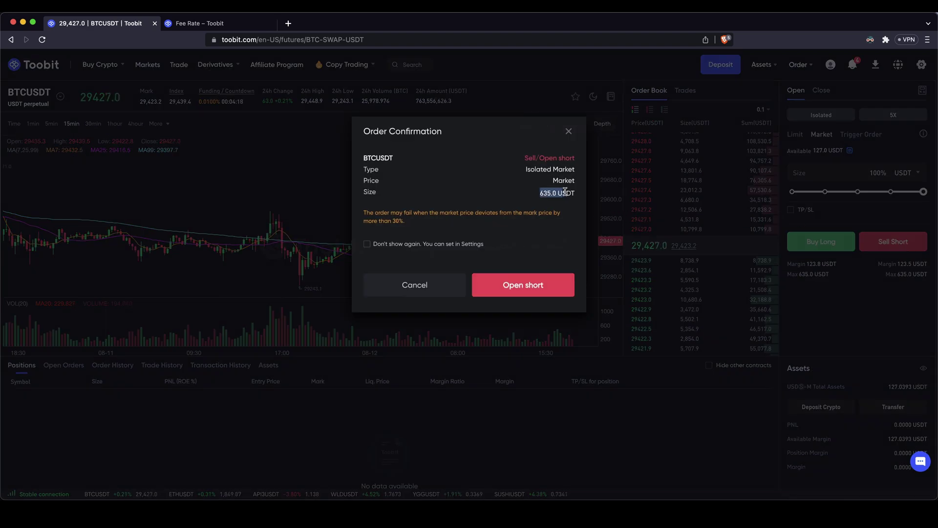
left_click(523, 285)
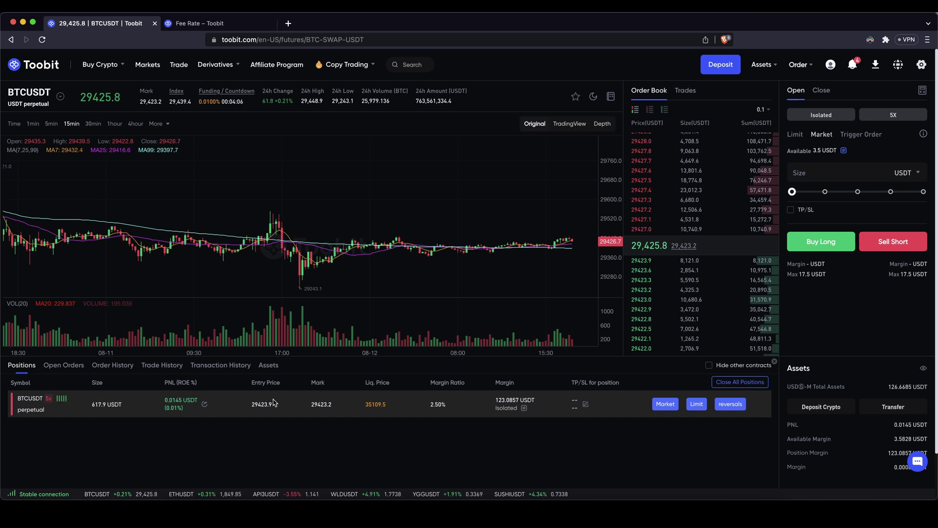
double_click(371, 405)
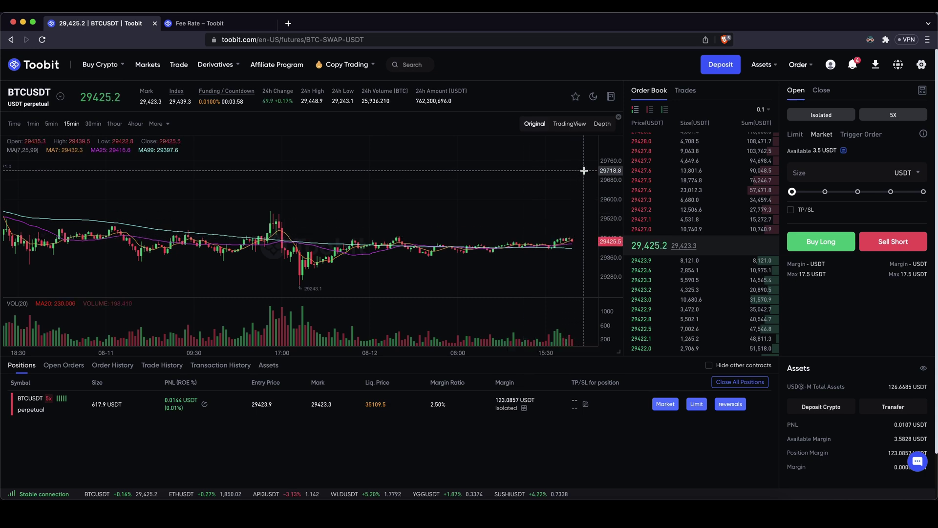
left_click_drag(583, 171, 459, 248)
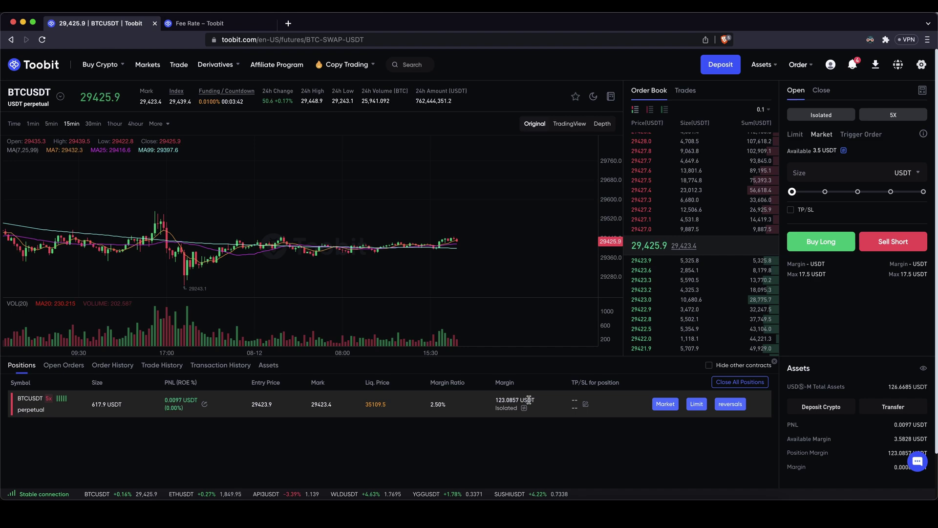
Step: Set the short position's take profit to 27000 USDT and stop loss to 30000 USDT, checking the projected profit and loss
left_click(585, 404)
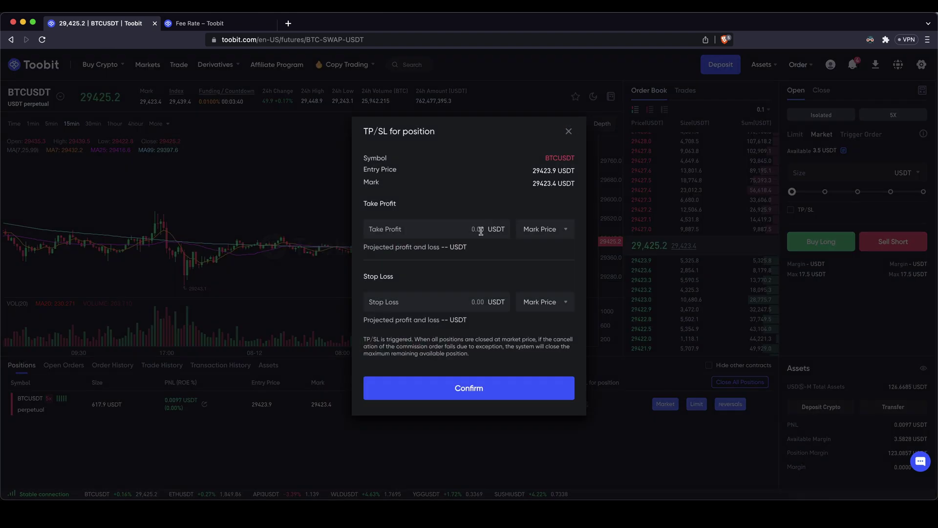
left_click(431, 223)
type("27")
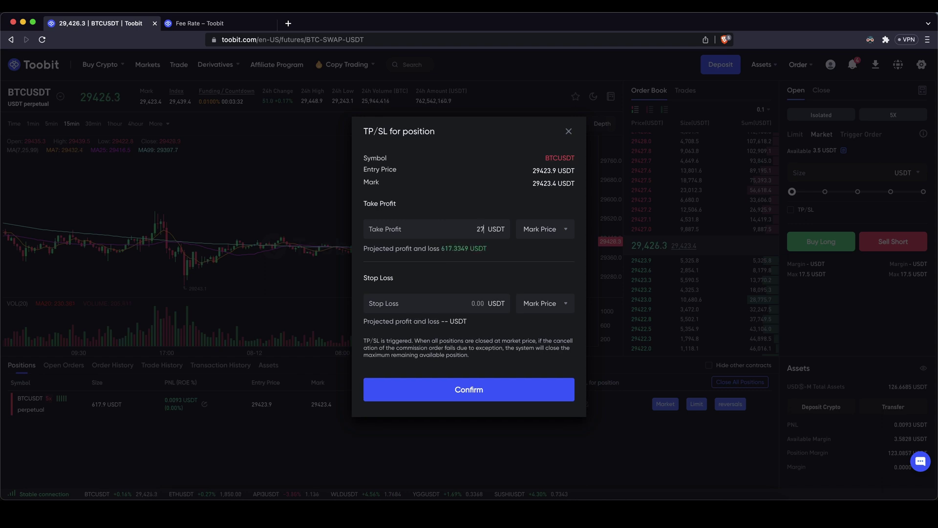
type("000")
left_click_drag(441, 248, 494, 249)
left_click(493, 250)
type("300")
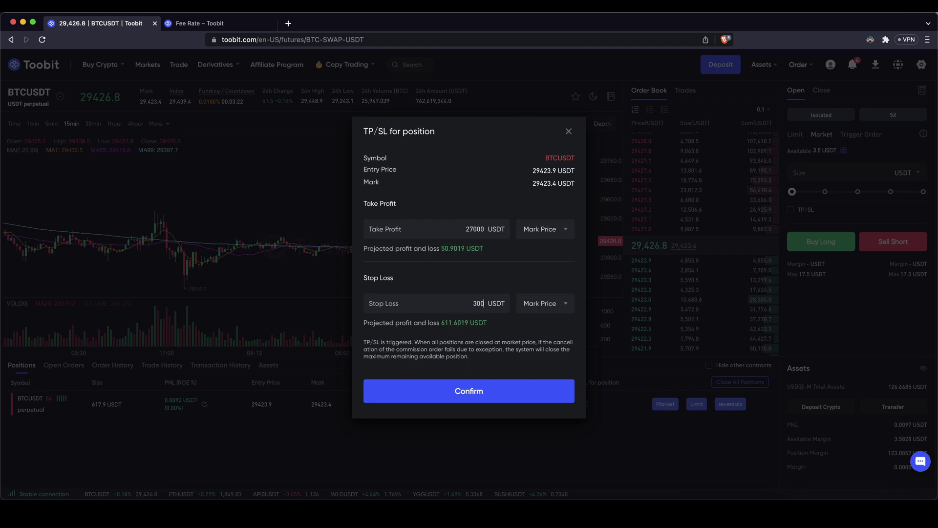
left_click_drag(445, 322, 484, 323)
left_click(478, 299)
left_click(480, 396)
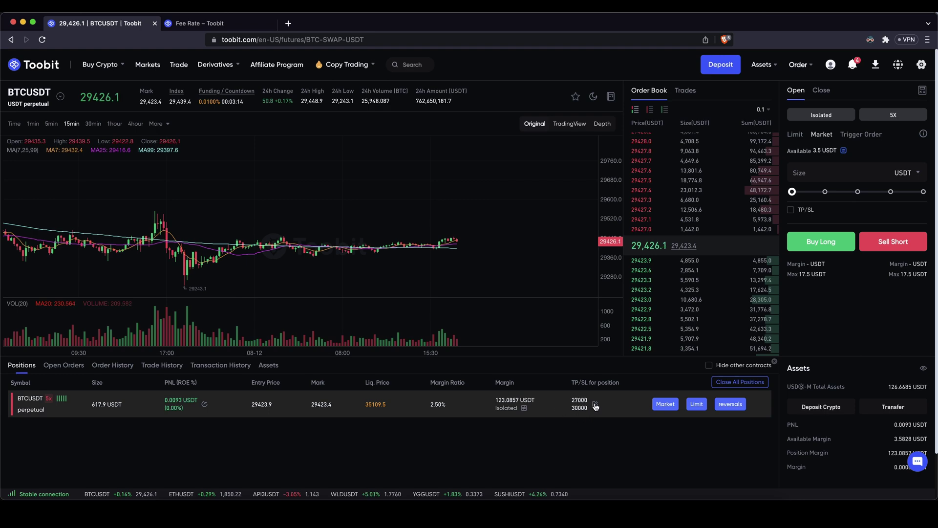
Step: Review the short position's take profit and stop loss settings and its pending TP/SL orders
left_click(594, 405)
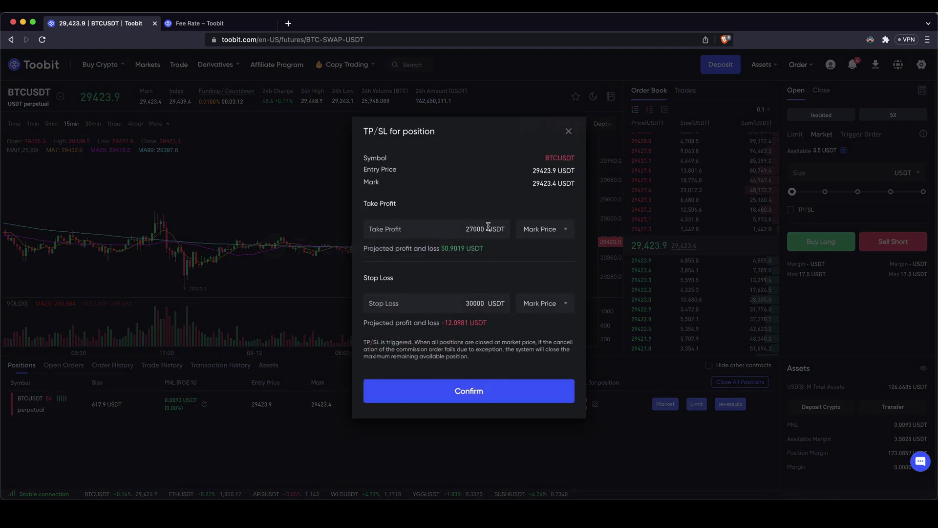
left_click(567, 131)
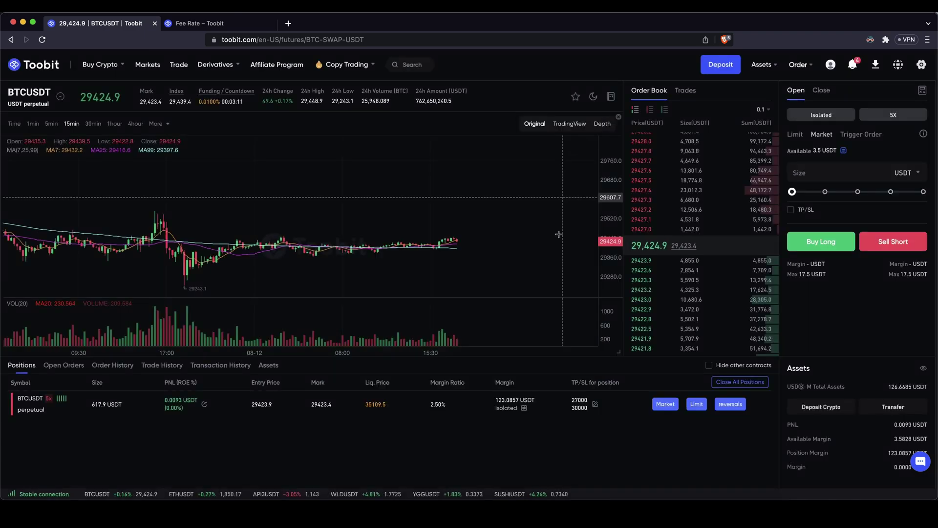
left_click(57, 366)
left_click(121, 383)
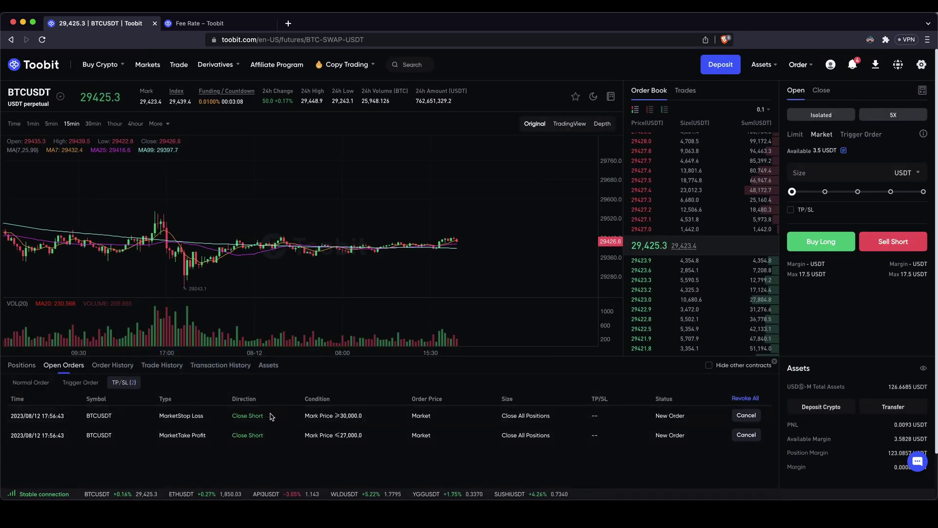
Step: Return to the open positions and examine the short's entry price, mark price and PNL
left_click(22, 365)
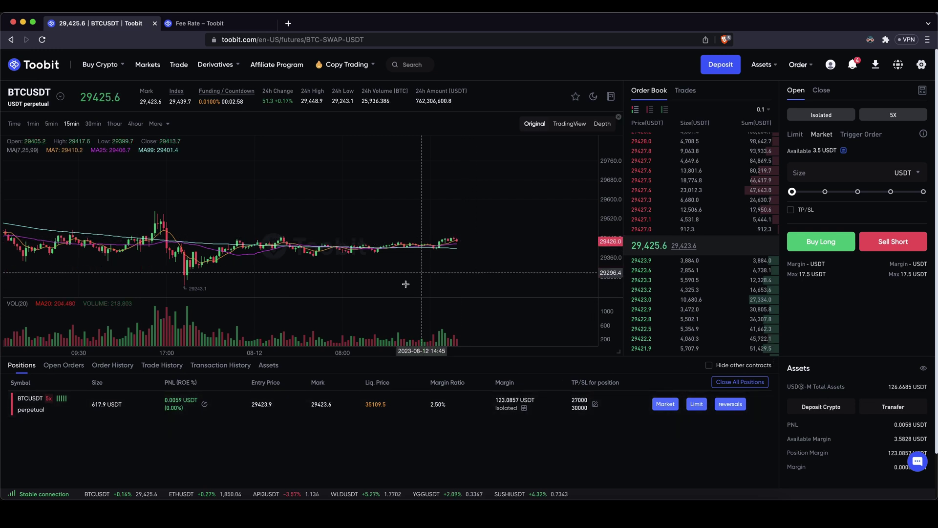
left_click_drag(268, 404, 326, 407)
left_click(244, 407)
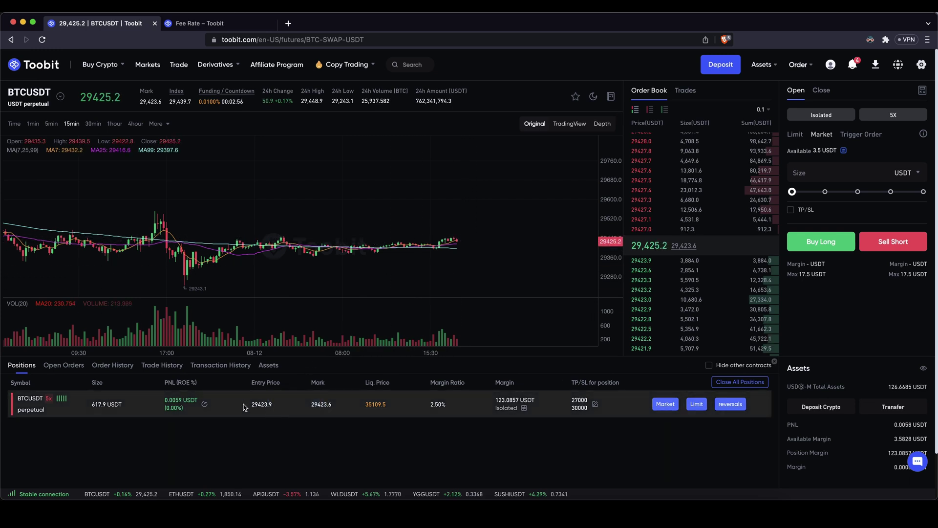
left_click_drag(179, 402, 167, 401)
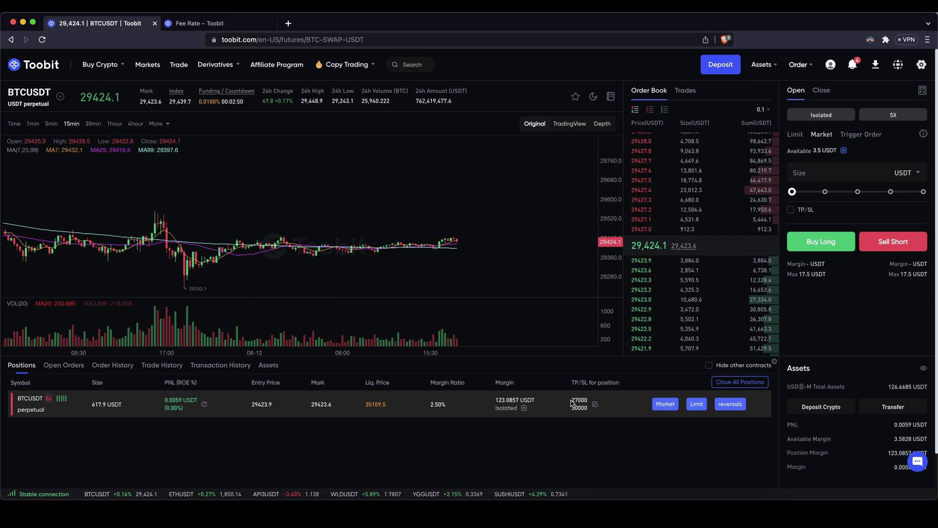
Step: Close 100% of the BTCUSDT short position at market price
left_click(666, 406)
left_click_drag(571, 248, 603, 256)
left_click(521, 299)
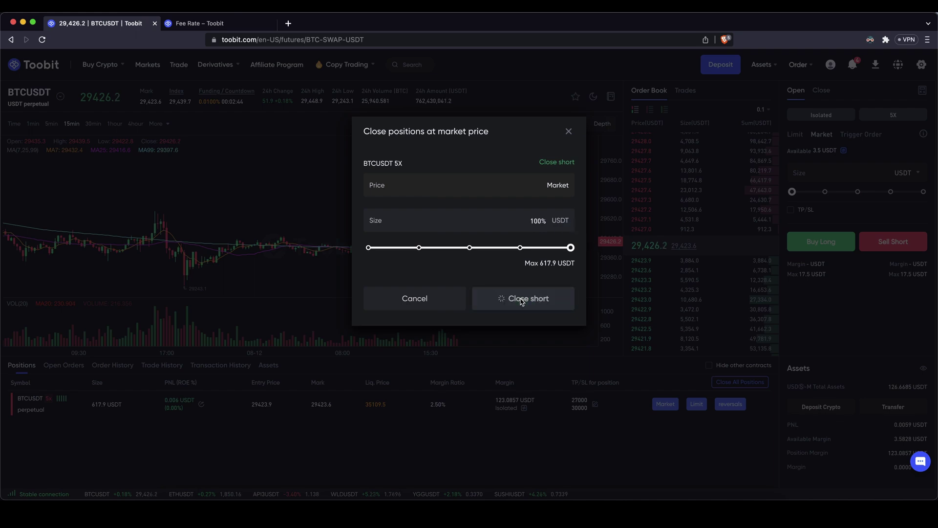